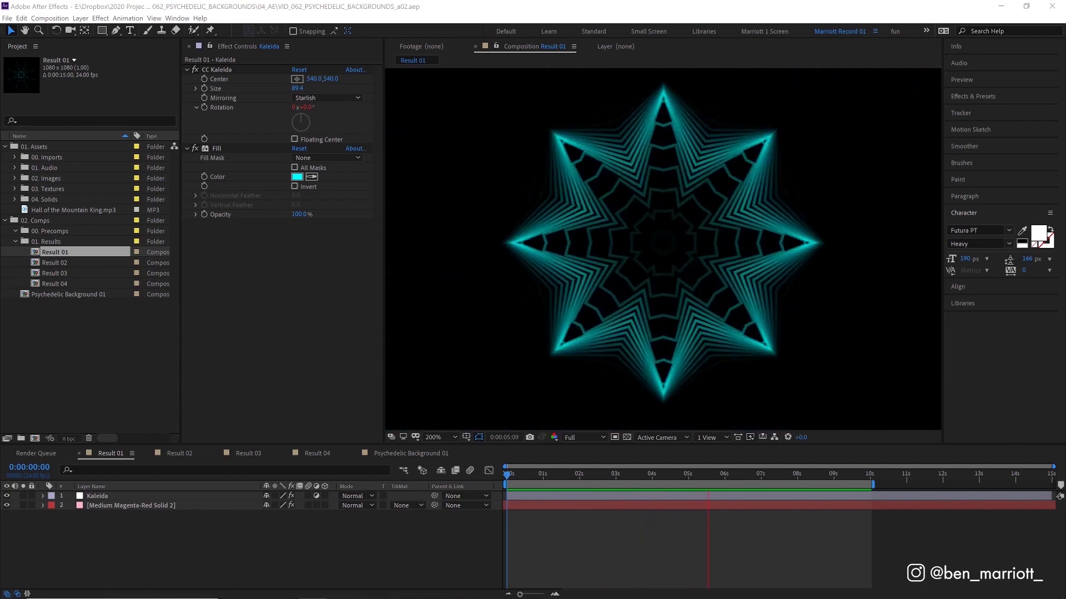
Open Psychedelic Background 01, add a Visuals solid with Radio Waves, and preview it
double_click(92, 294)
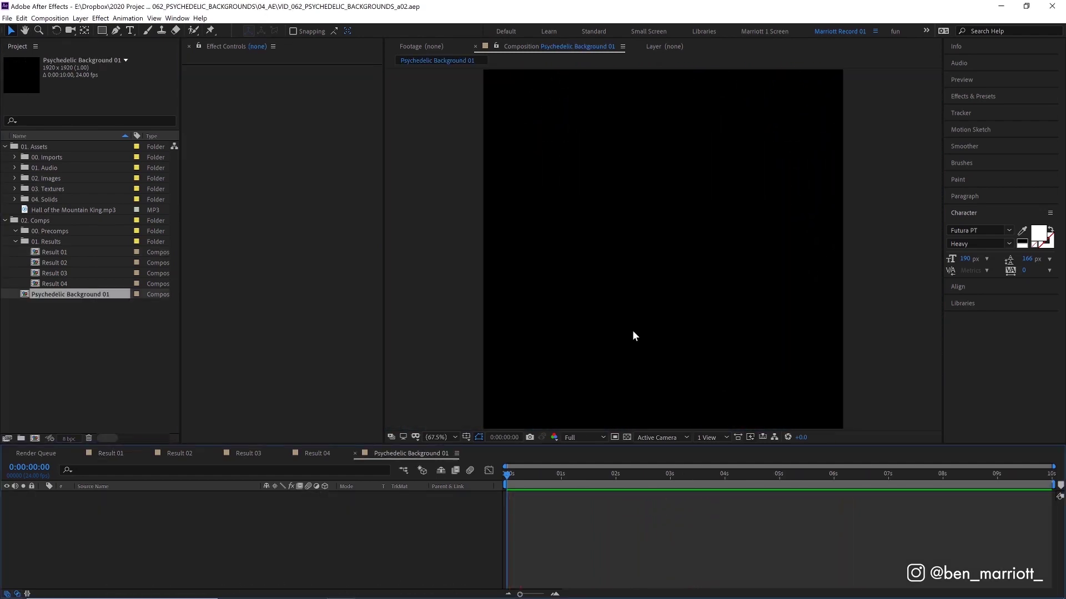
key(ctrl+y)
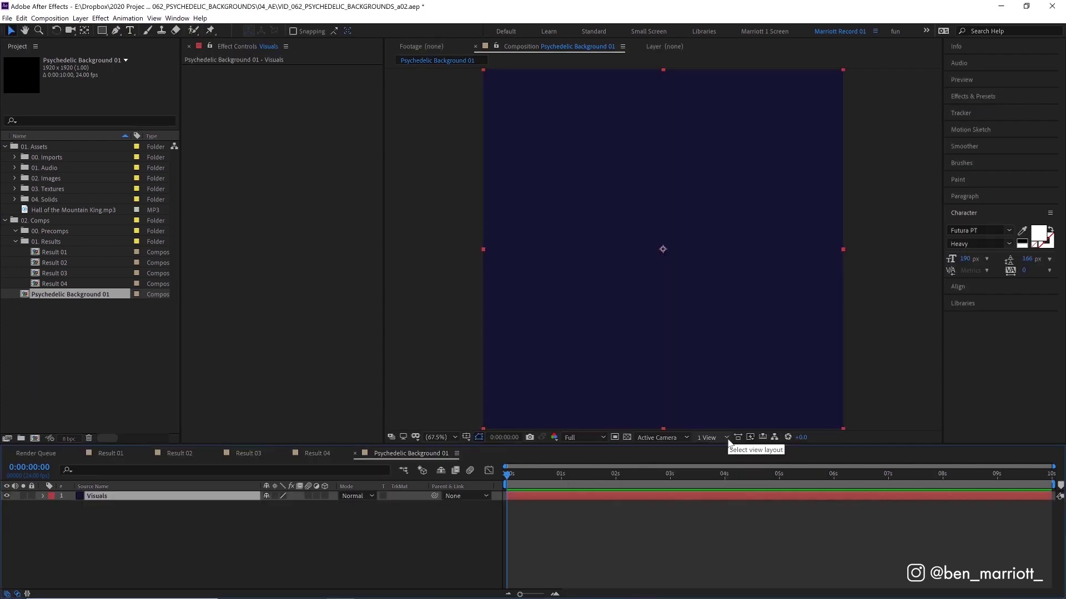
click(973, 97)
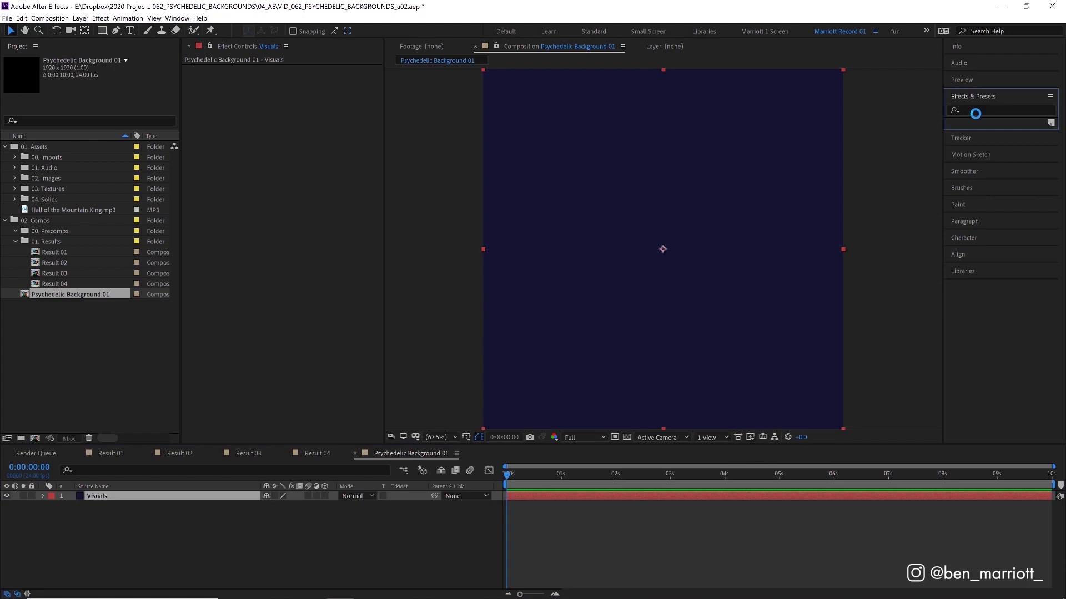
key(space)
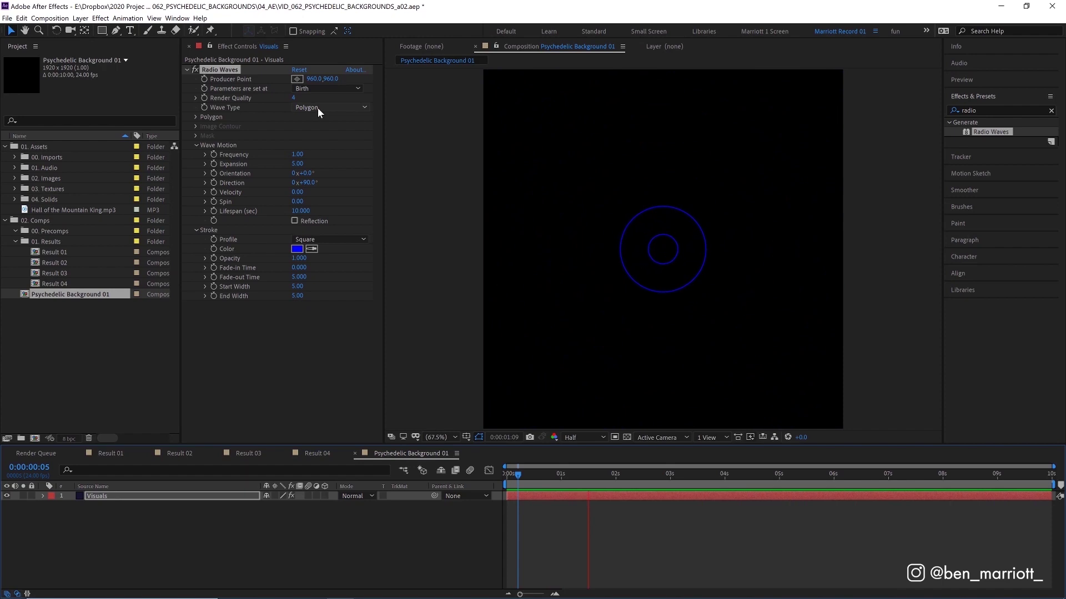
Set the Radio Waves polygon to 9 sides with Star enabled, then preview the rings
click(195, 117)
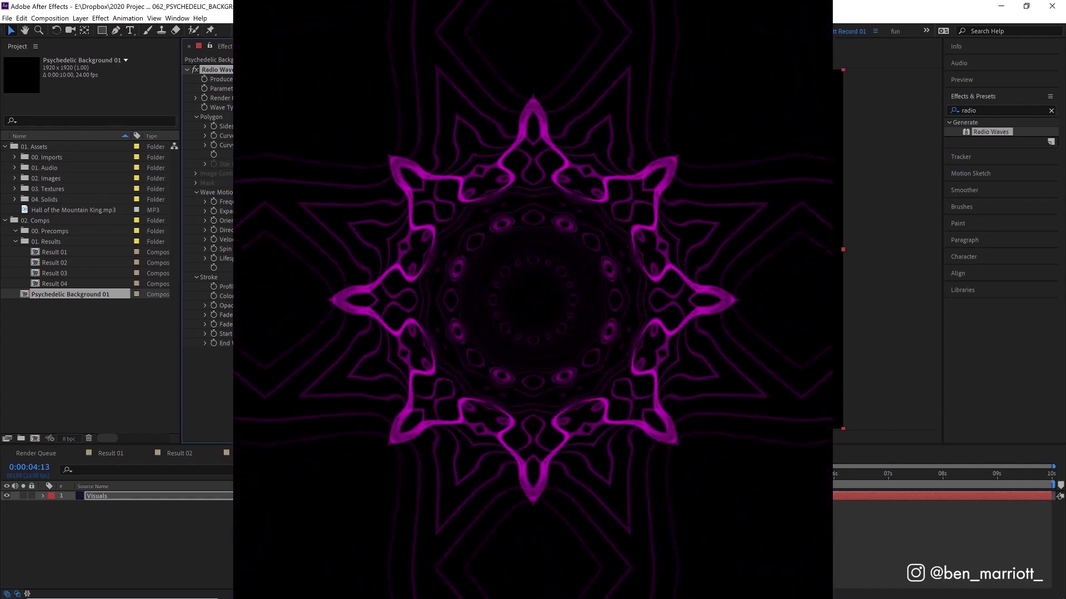
key(Return)
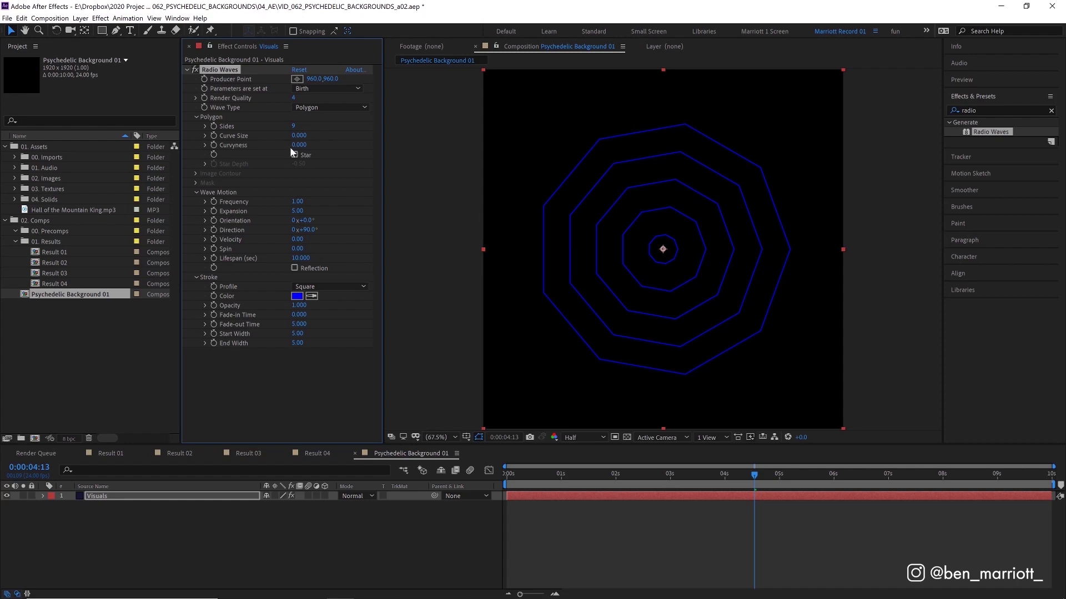
click(295, 155)
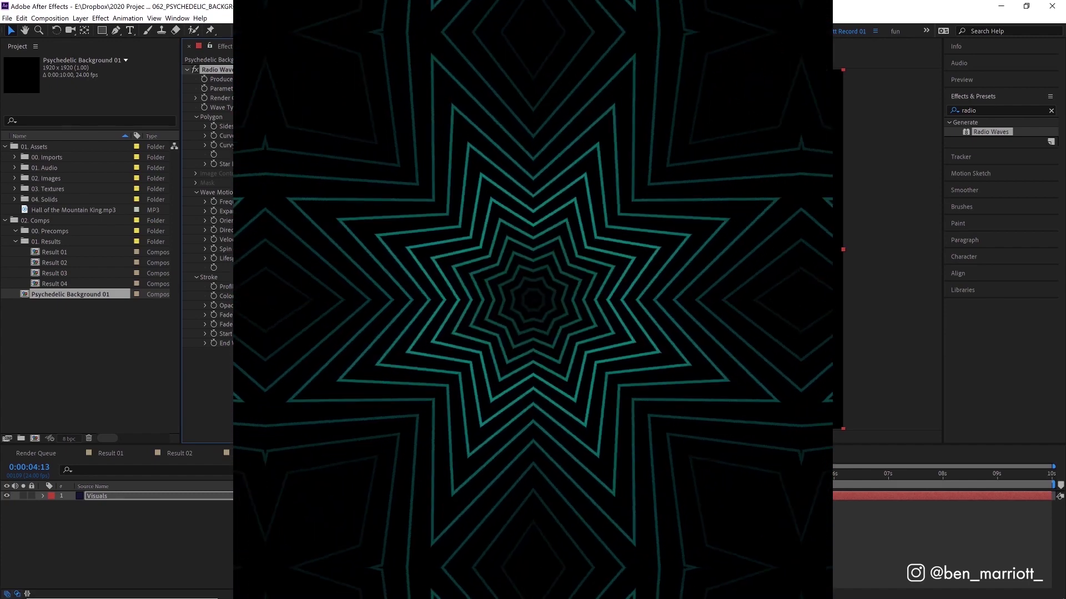
key(g)
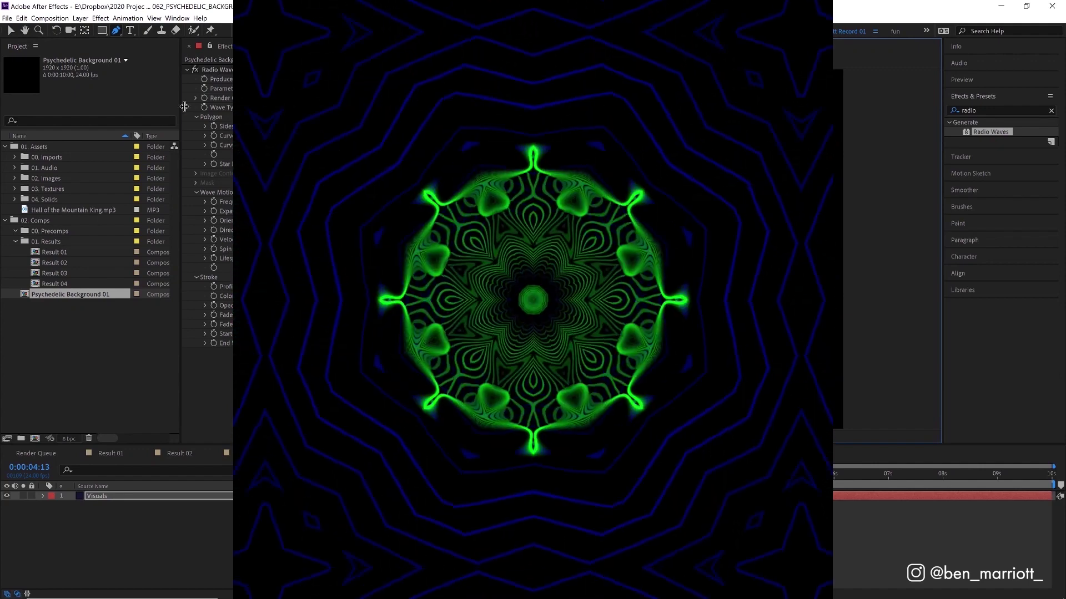
click(215, 136)
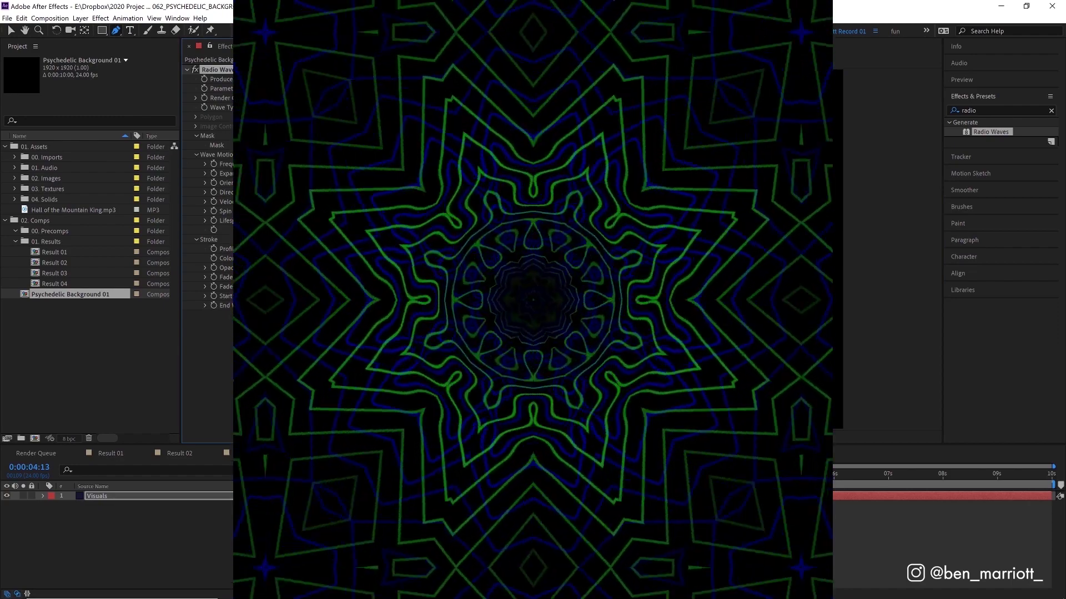
key(space)
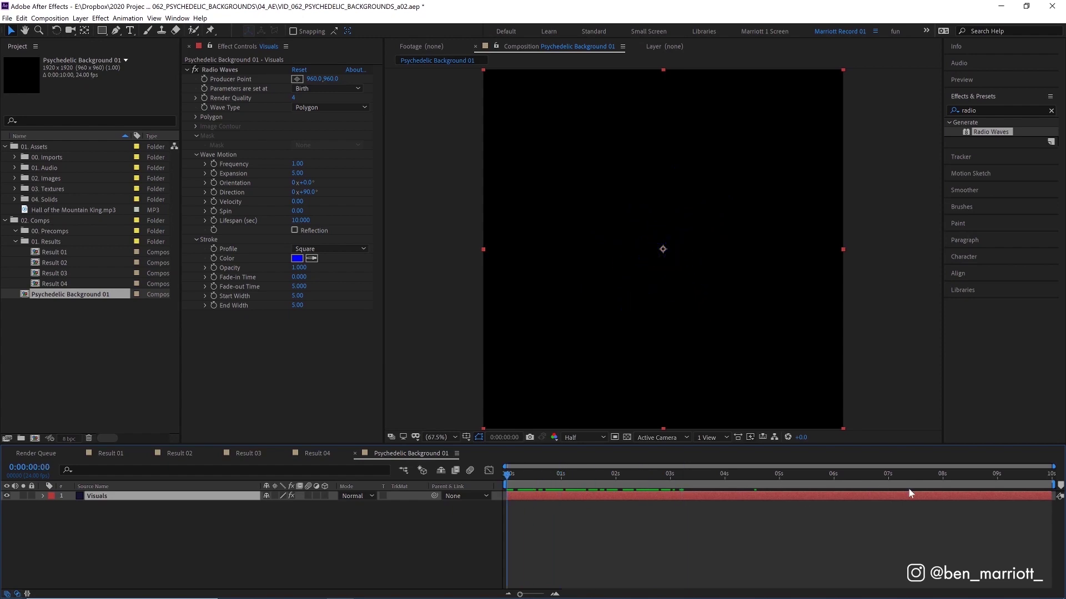
Set Radio Waves Frequency to 1.60 and Spin to 3.00, then preview the pinwheel
drag(1002, 496, 494, 485)
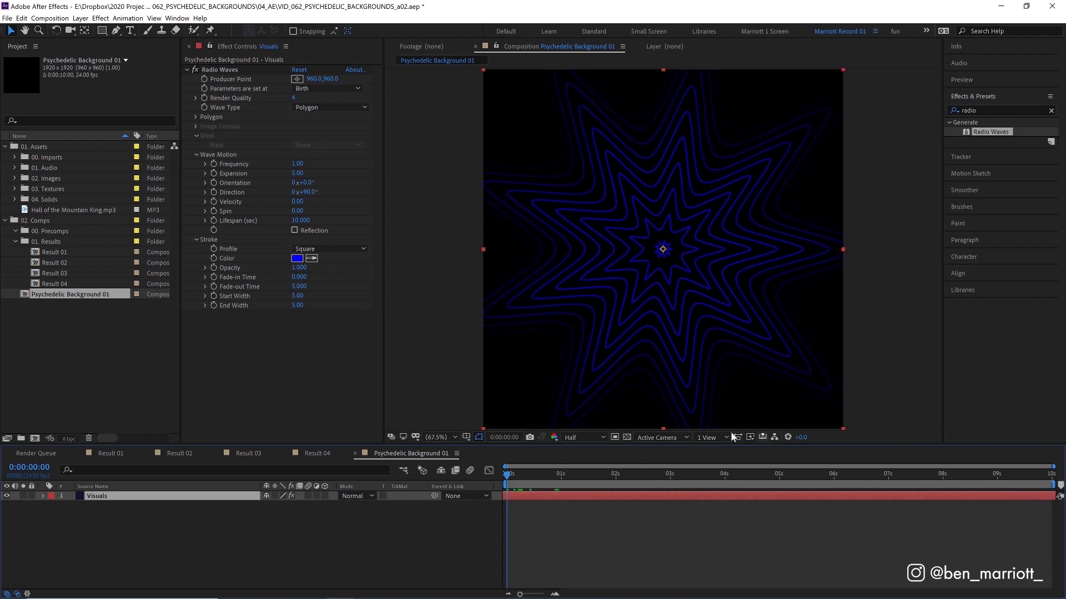
click(298, 164)
text(3.4)
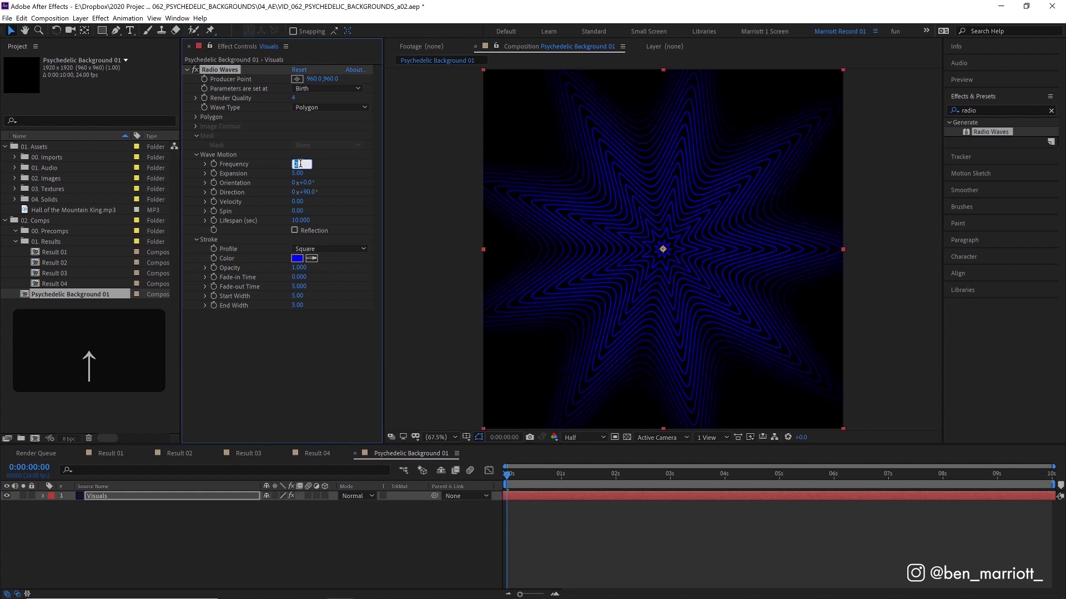
click(335, 166)
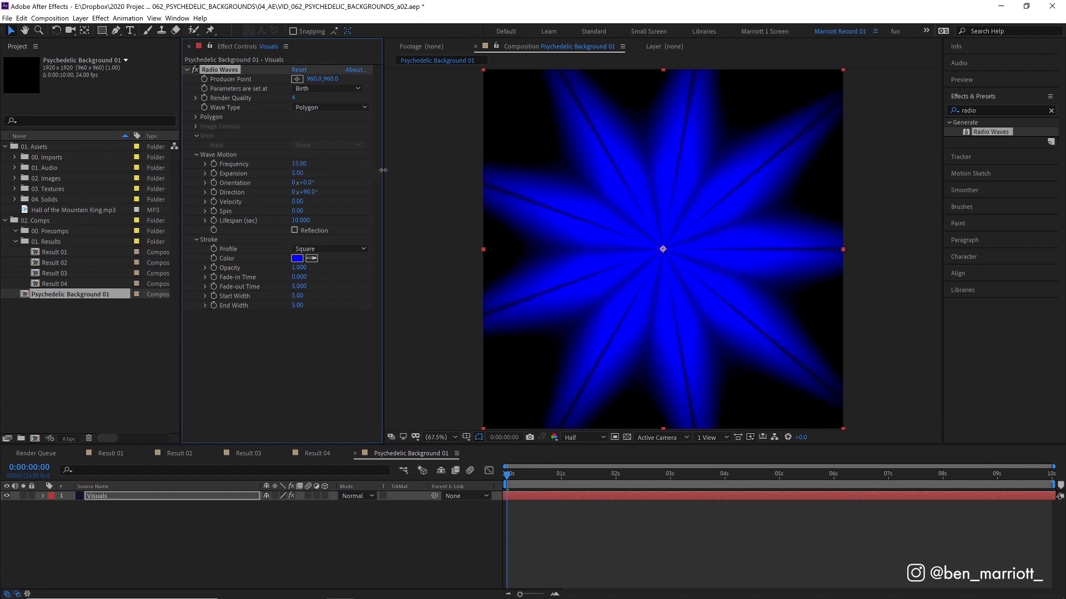
click(314, 215)
text(1.6)
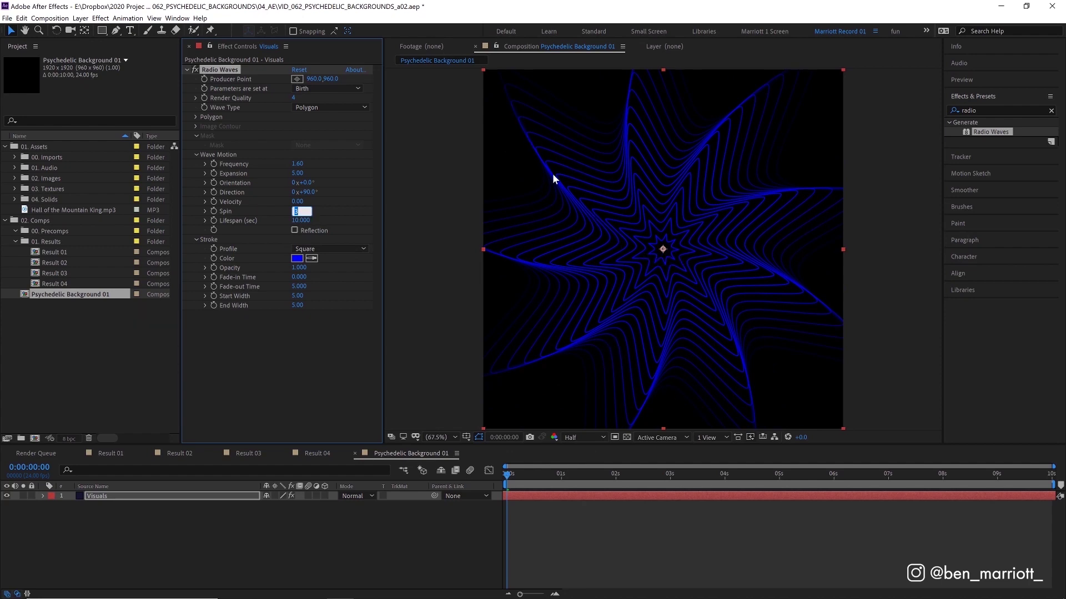
mouse_move(529, 475)
mouse_down()
mouse_move(644, 478)
mouse_move(569, 475)
mouse_up()
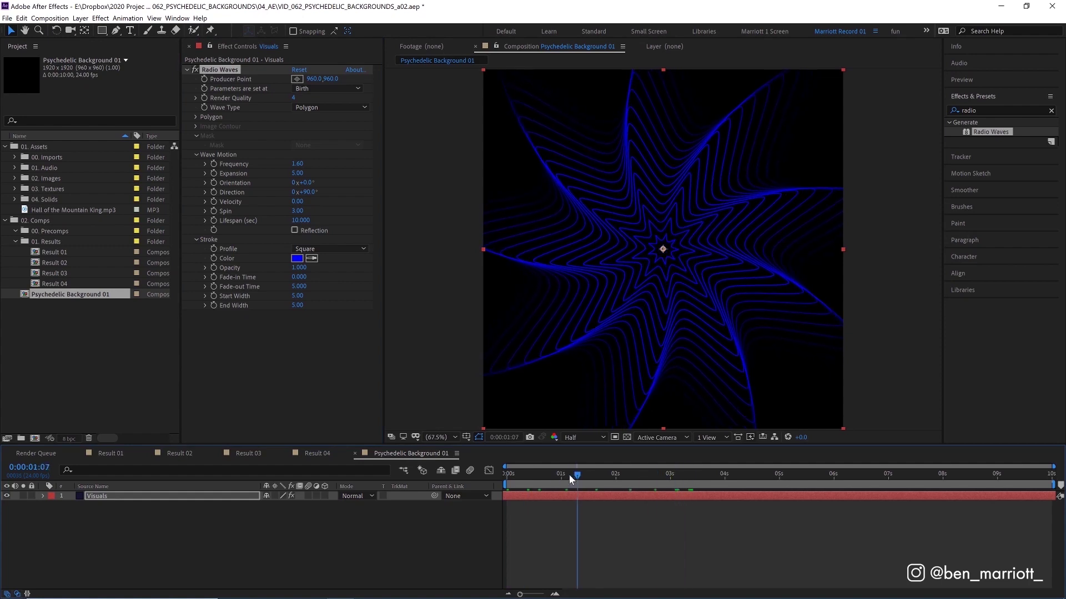
key(space)
click(741, 490)
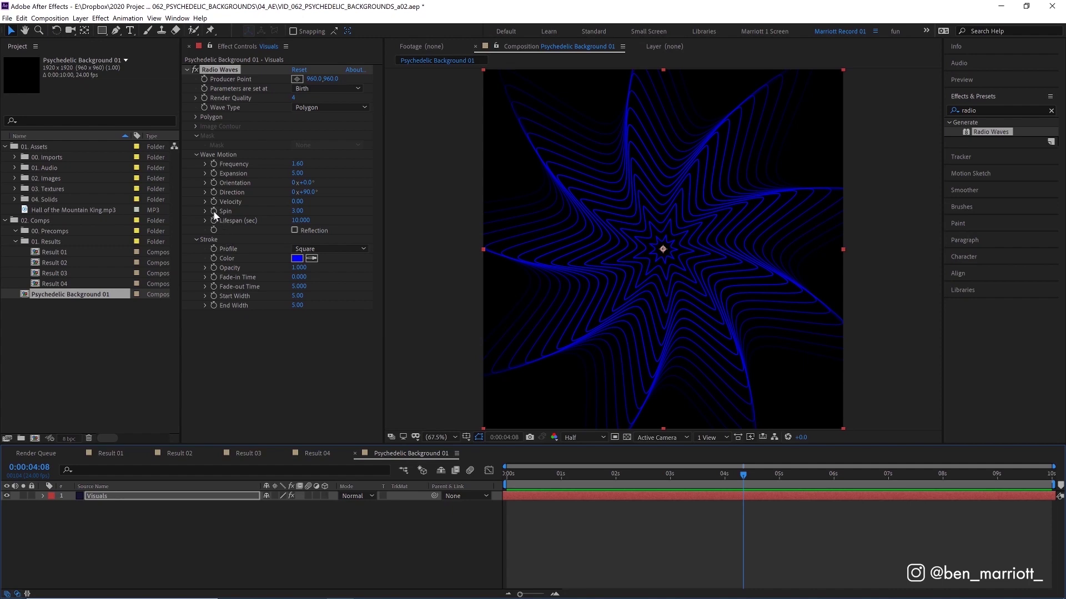
Show the Visuals layer's keyframes and set Spin to -3.00 at the first frame
click(195, 117)
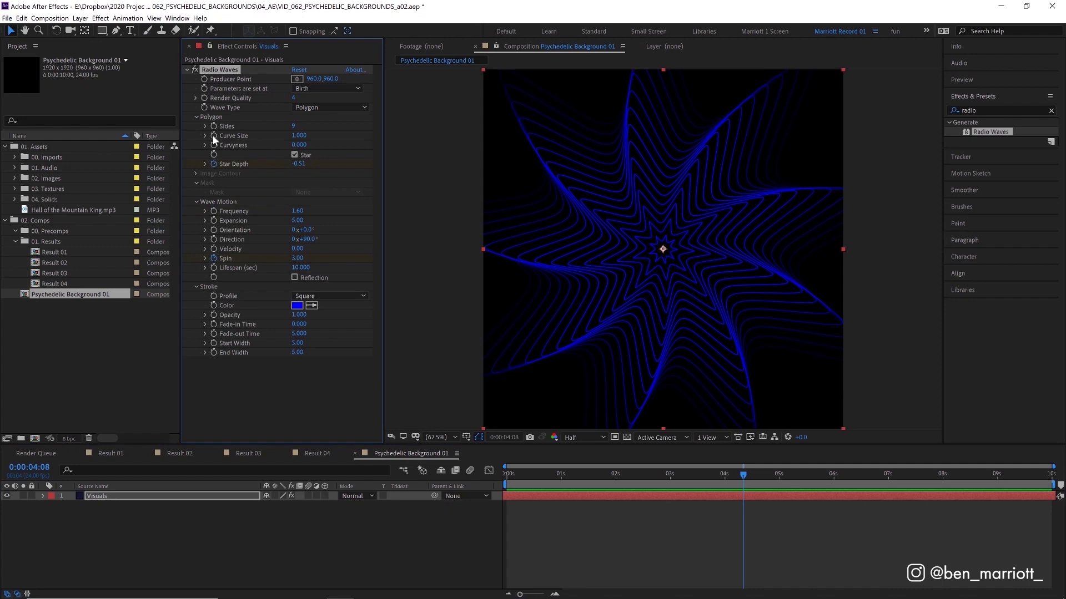
click(743, 498)
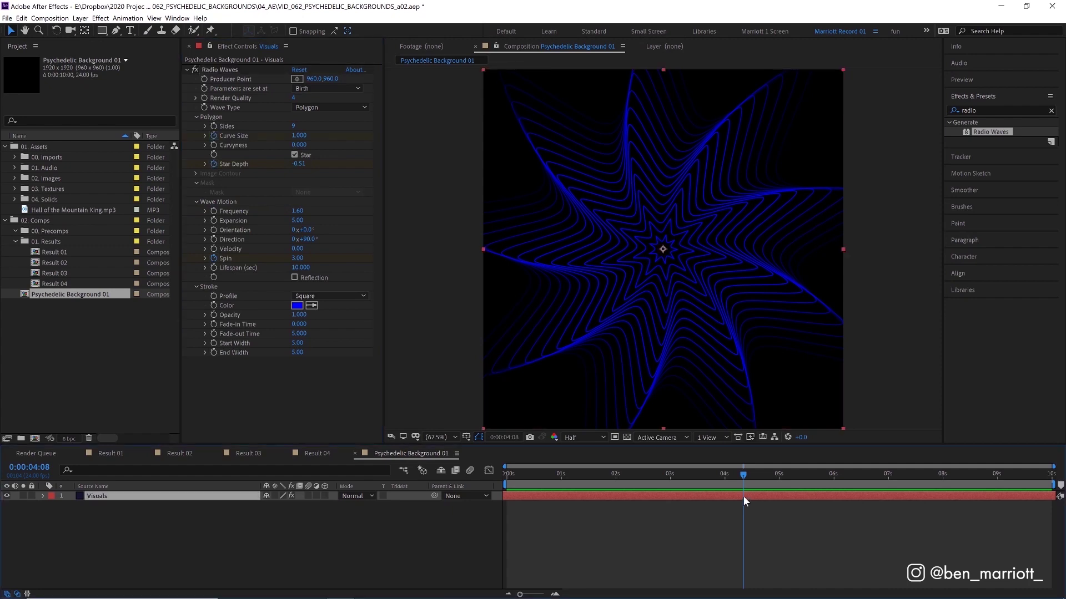
key(u)
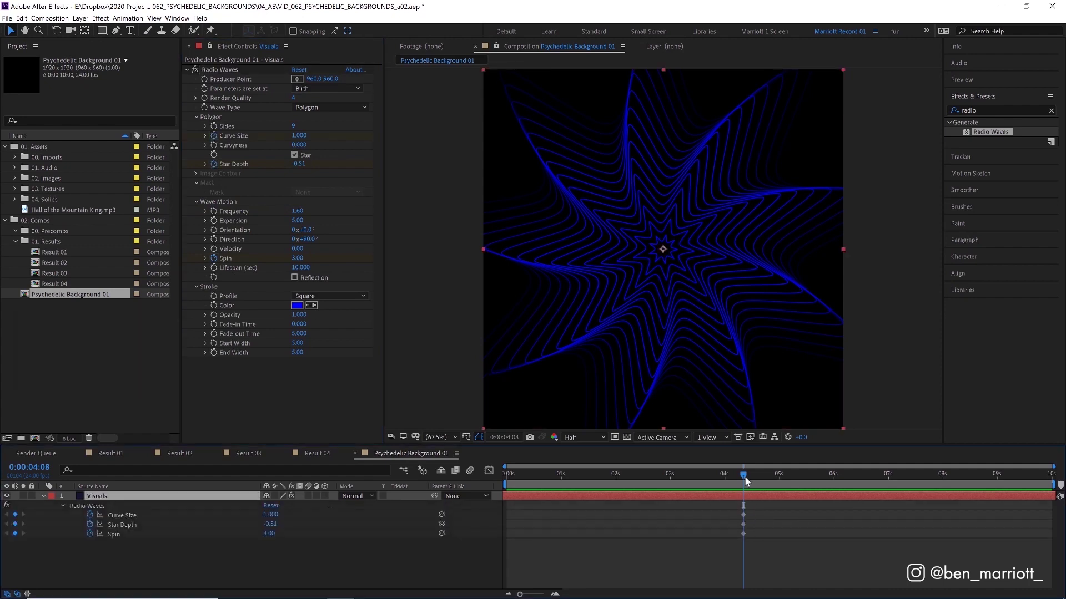
drag(744, 481, 489, 484)
click(296, 259)
text(-3)
key(Return)
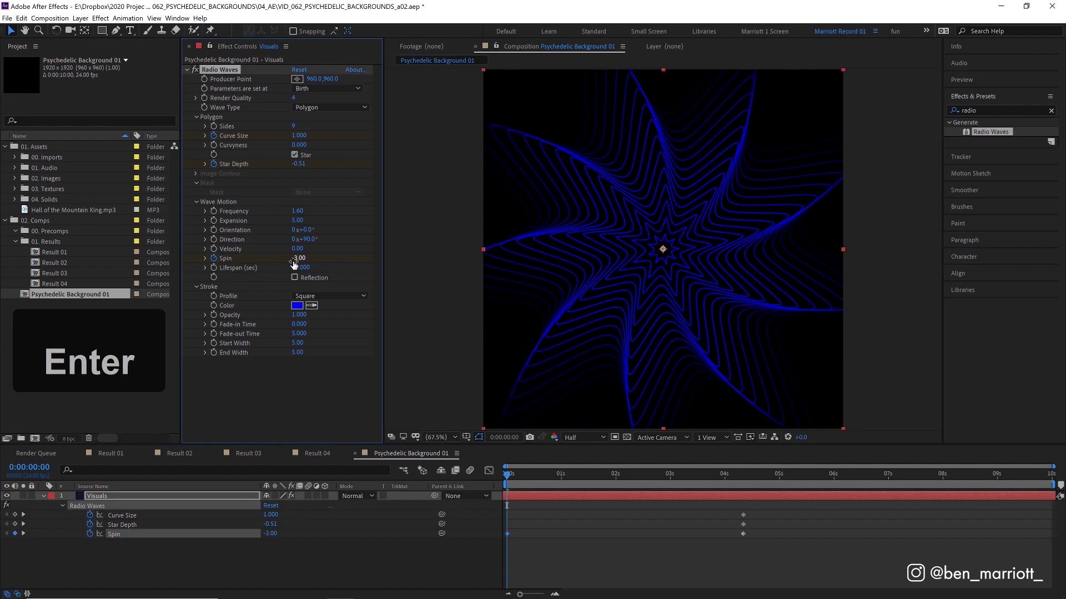
Set Star Depth to -1.00 and flatten Curve Size, then scrub to check the animation
drag(297, 164, 275, 164)
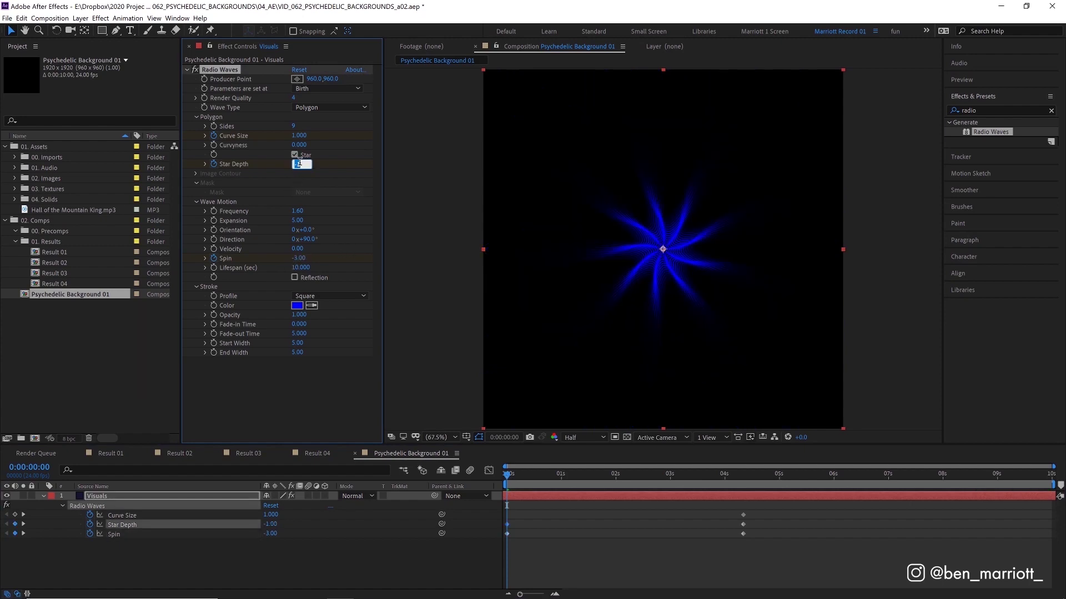
click(299, 163)
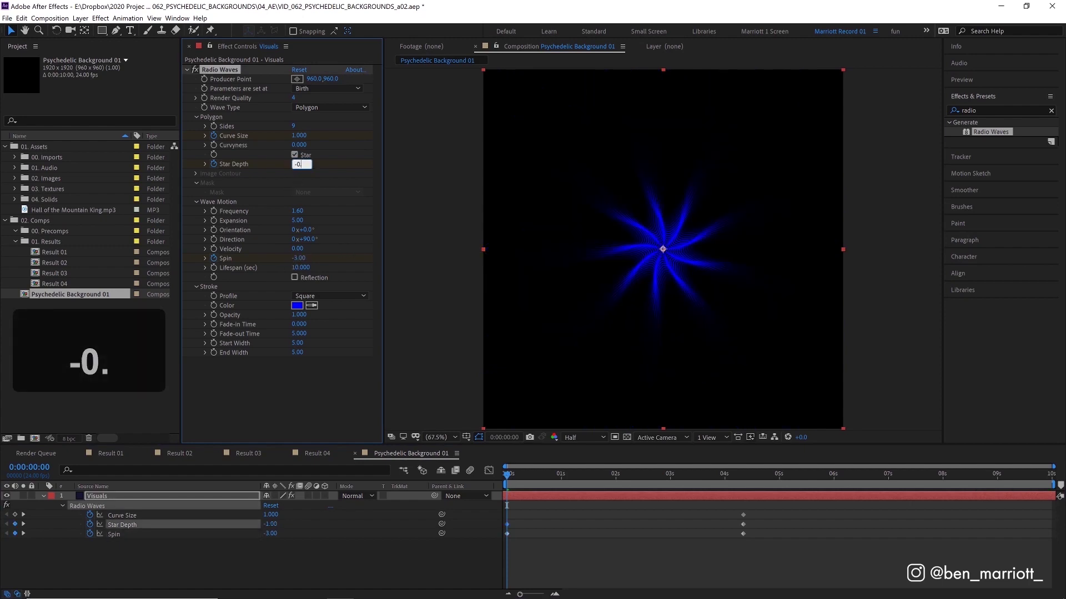
text(.20)
drag(297, 136, 65, 164)
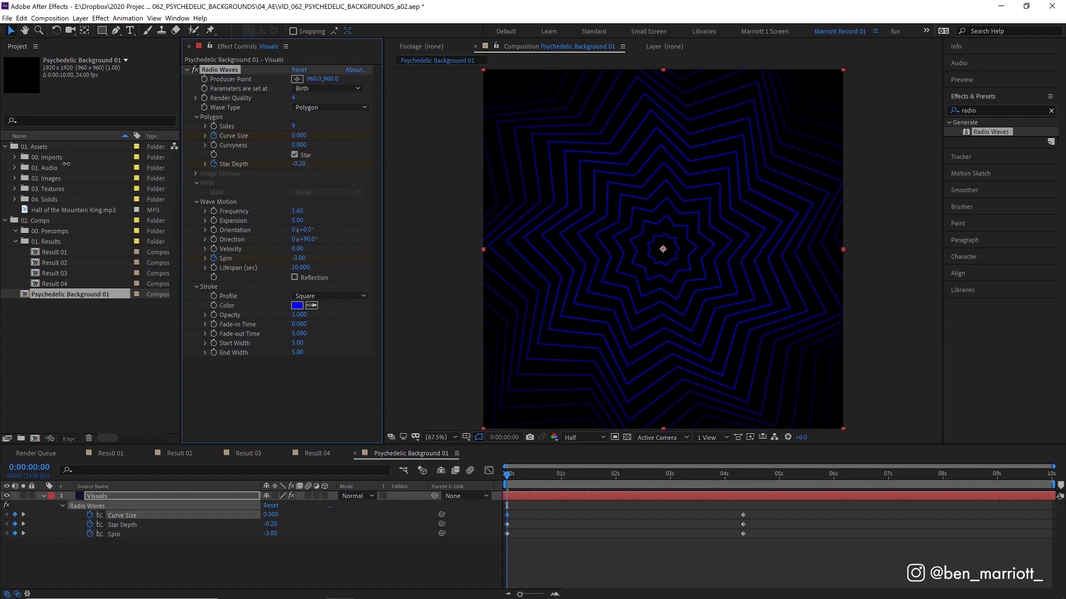
key(space)
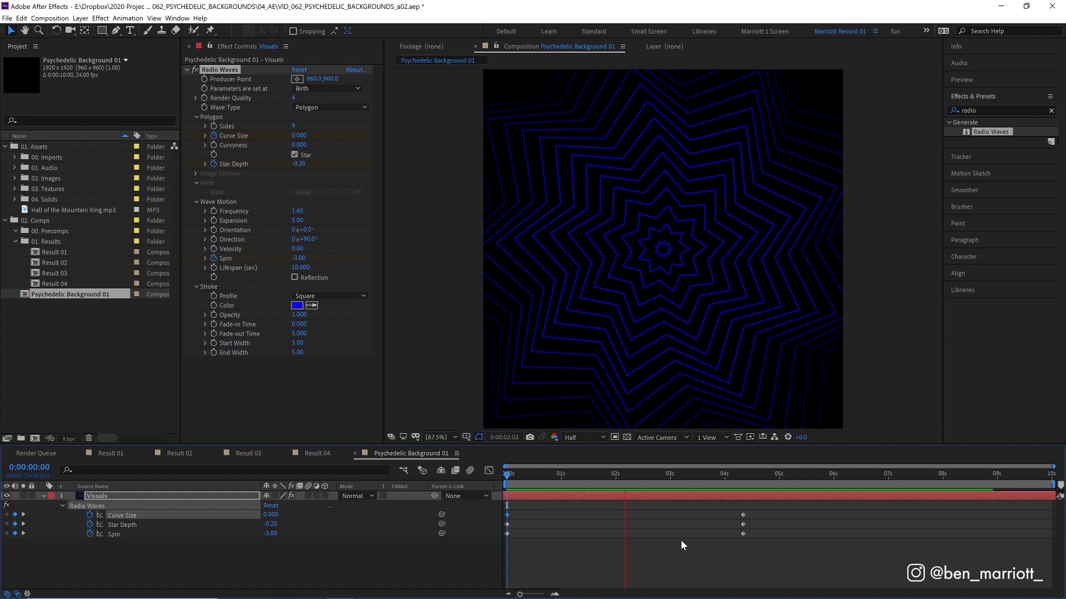
mouse_move(747, 475)
mouse_down()
mouse_move(761, 474)
mouse_move(725, 474)
mouse_move(747, 475)
mouse_up()
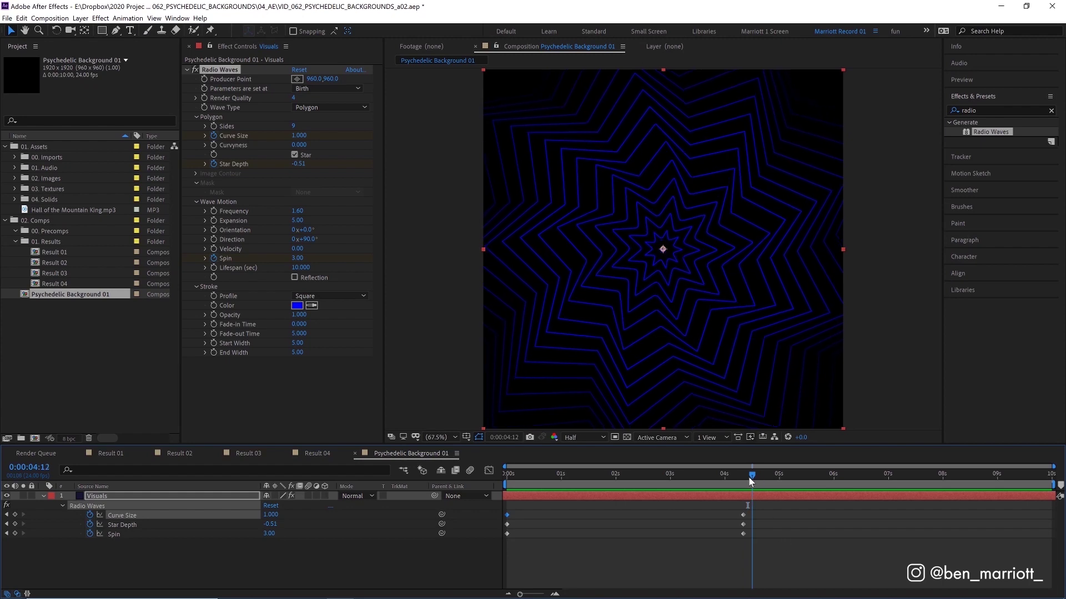
drag(746, 492, 972, 503)
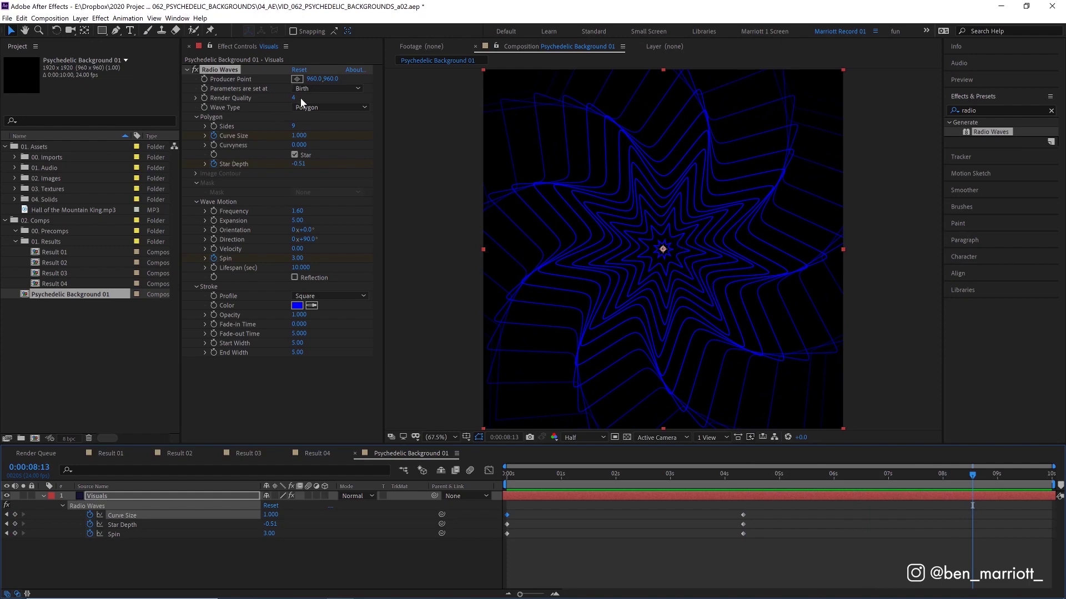
Set Radio Waves parameters to update at Each Frame and preview the result
click(317, 89)
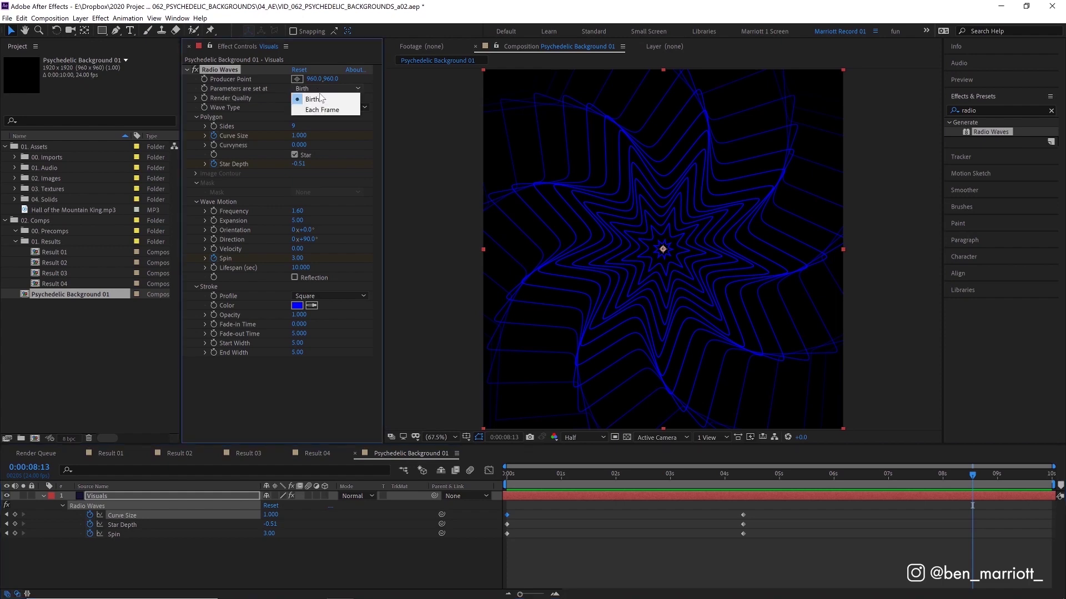
click(326, 111)
key(space)
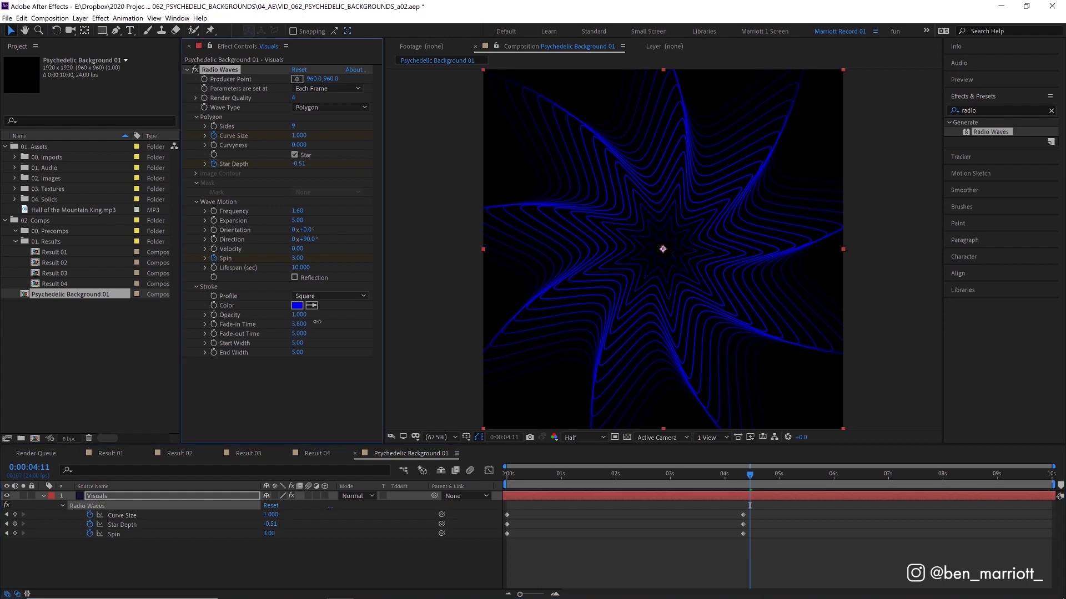
key(space)
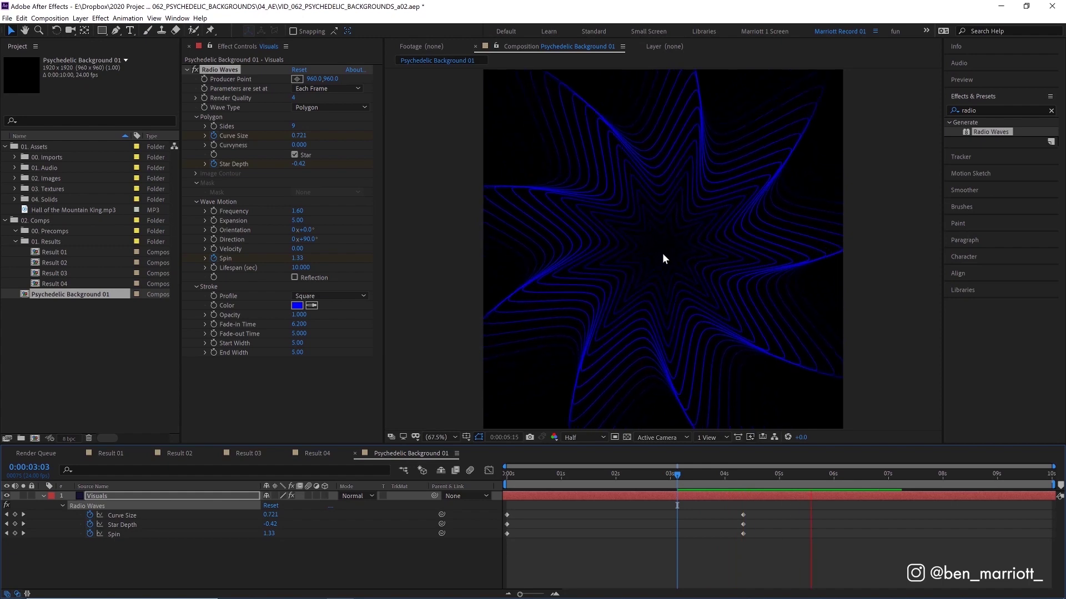
click(604, 473)
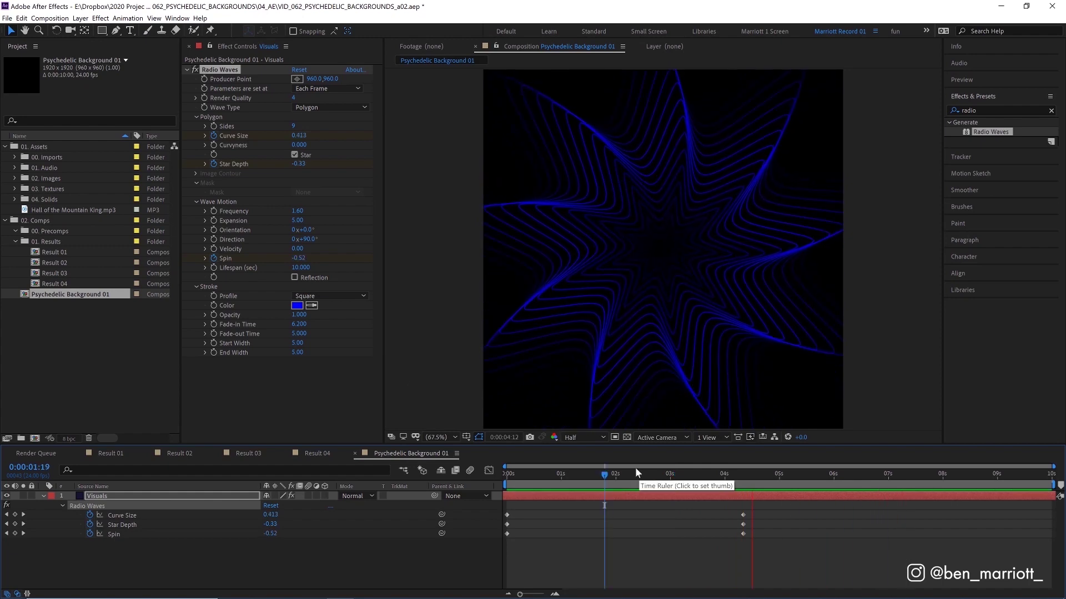
Change the Radio Waves stroke colour to cyan
click(297, 306)
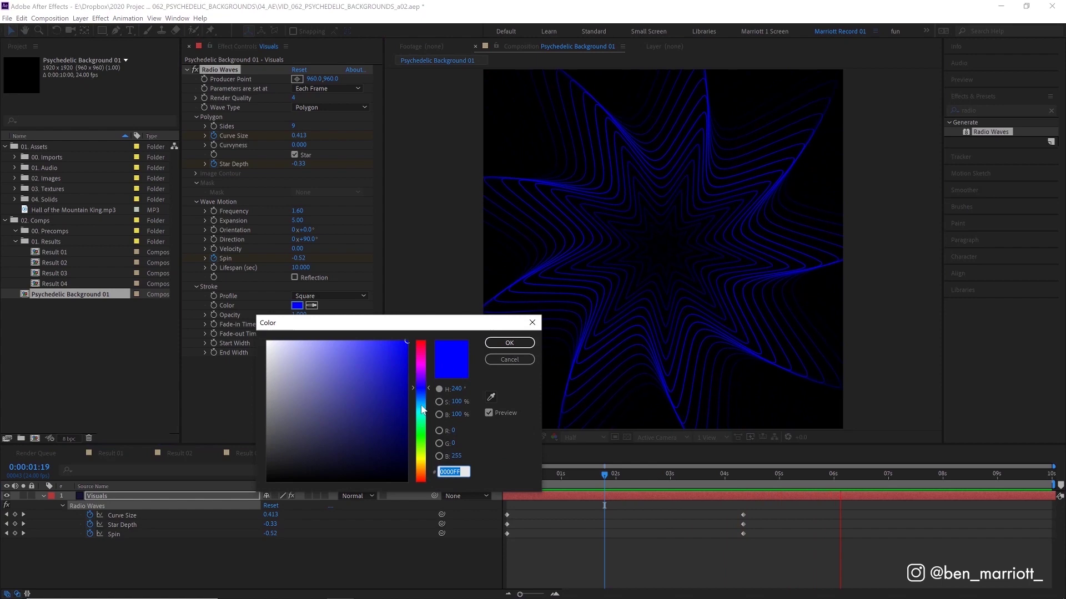
click(422, 415)
key(Return)
drag(605, 474, 689, 485)
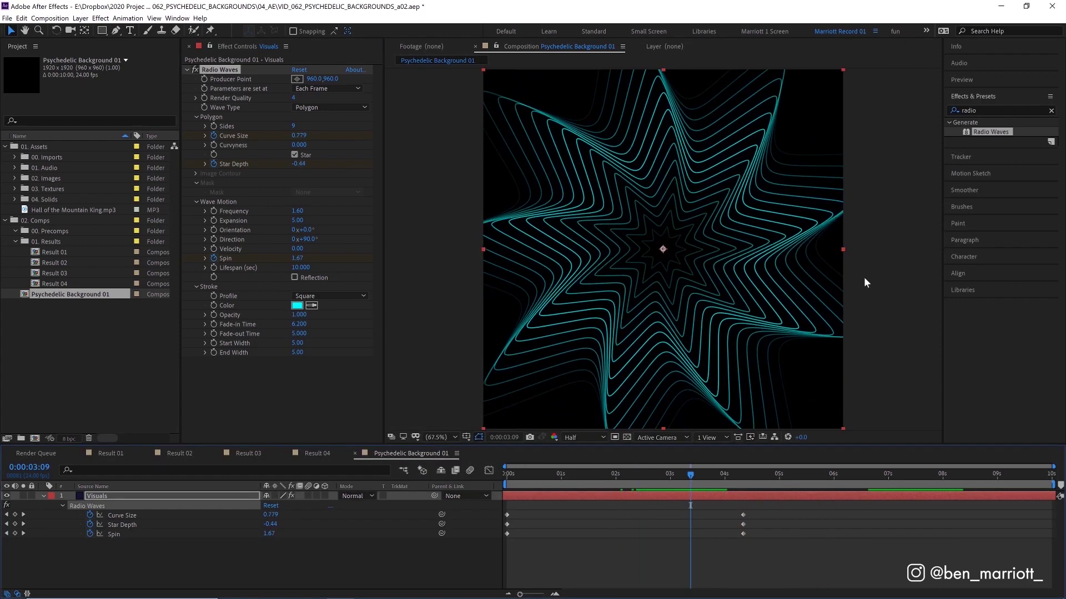
Apply CC Kaleida to the Visuals layer and preview the kaleidoscope
click(978, 109)
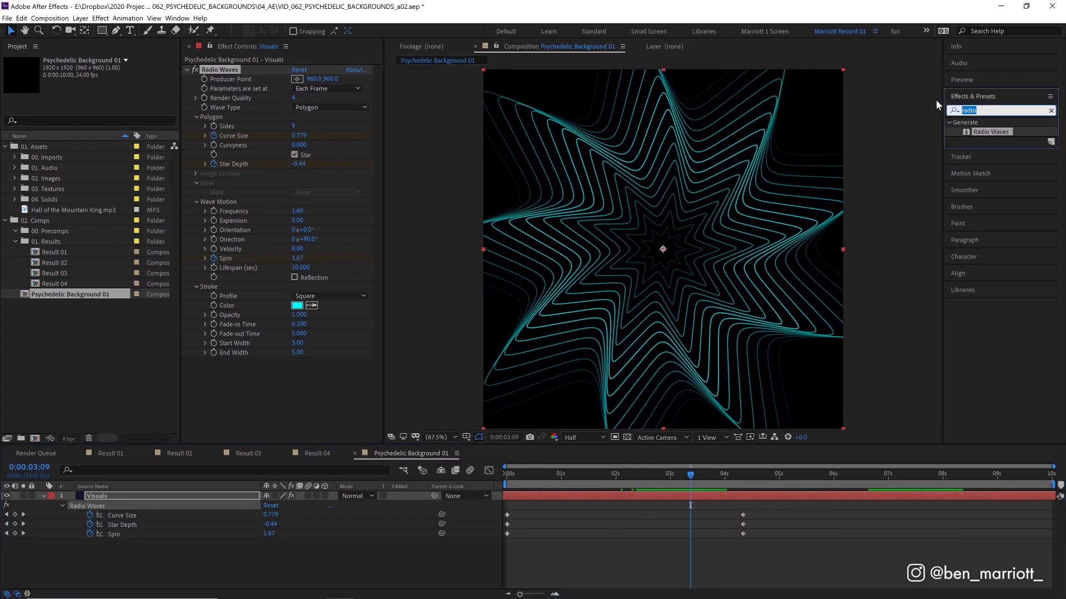
text(cc k)
drag(988, 150, 571, 491)
key(space)
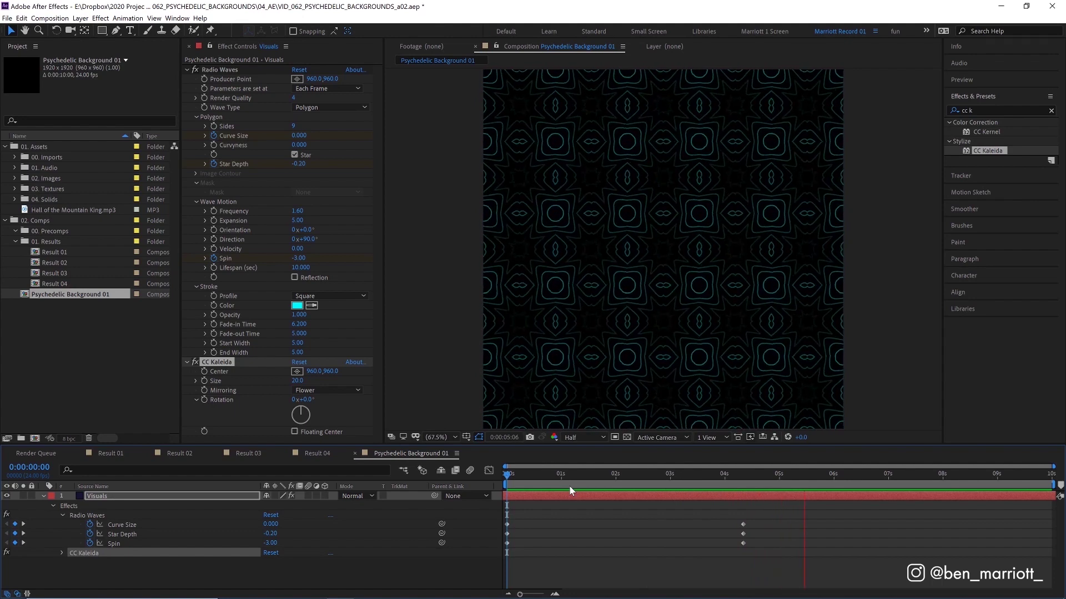
Reposition the CC Kaleida center toward the lower right in the viewer
key(space)
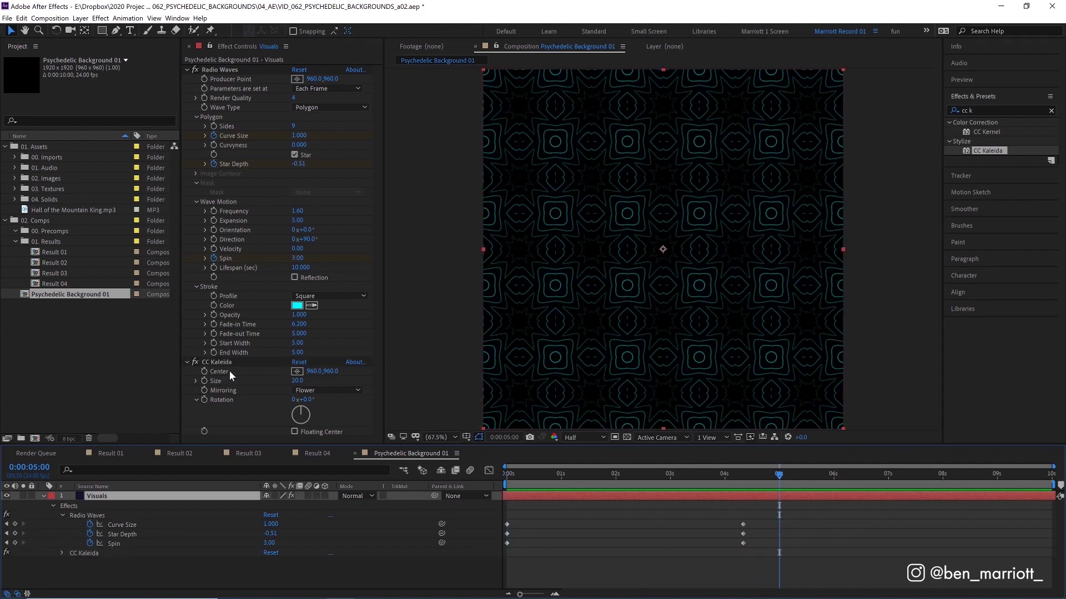
click(297, 372)
click(623, 264)
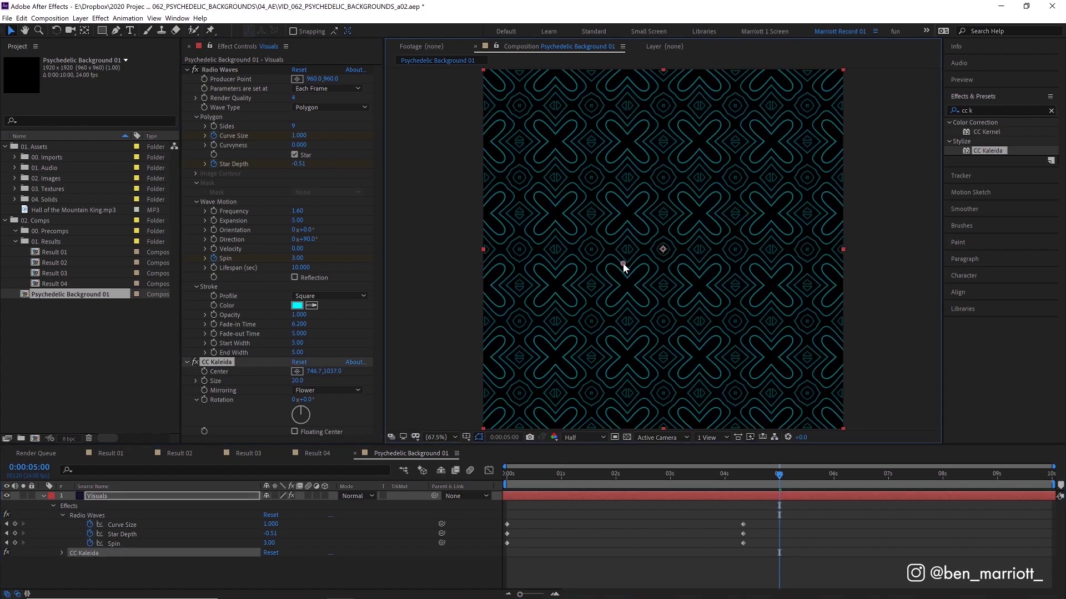
mouse_move(623, 263)
mouse_down()
mouse_move(597, 314)
mouse_move(694, 387)
mouse_up()
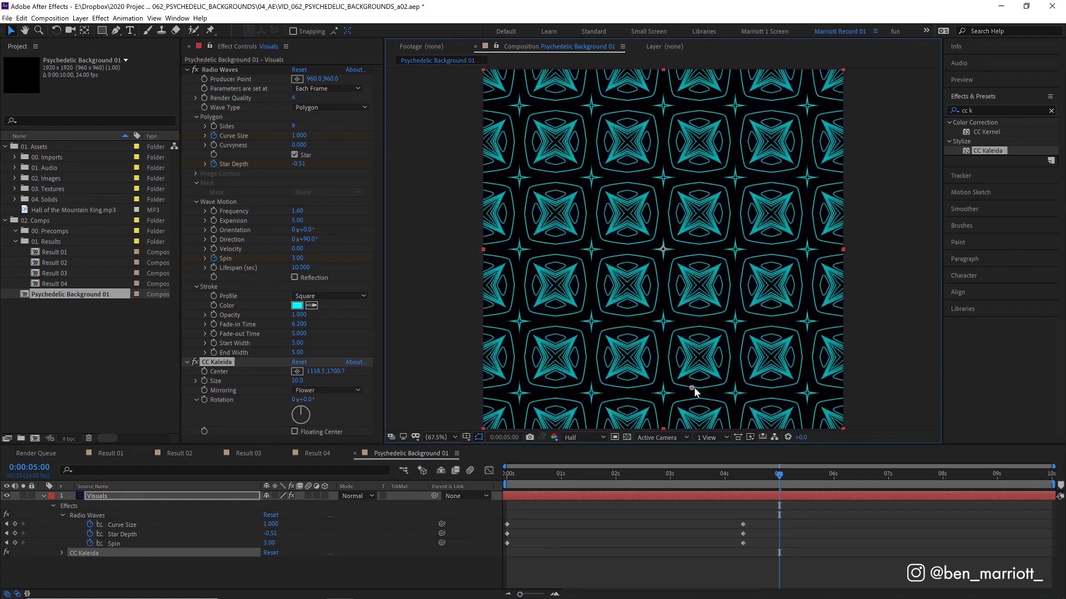
mouse_move(694, 387)
mouse_down()
mouse_move(751, 323)
mouse_move(807, 326)
mouse_move(807, 350)
mouse_up()
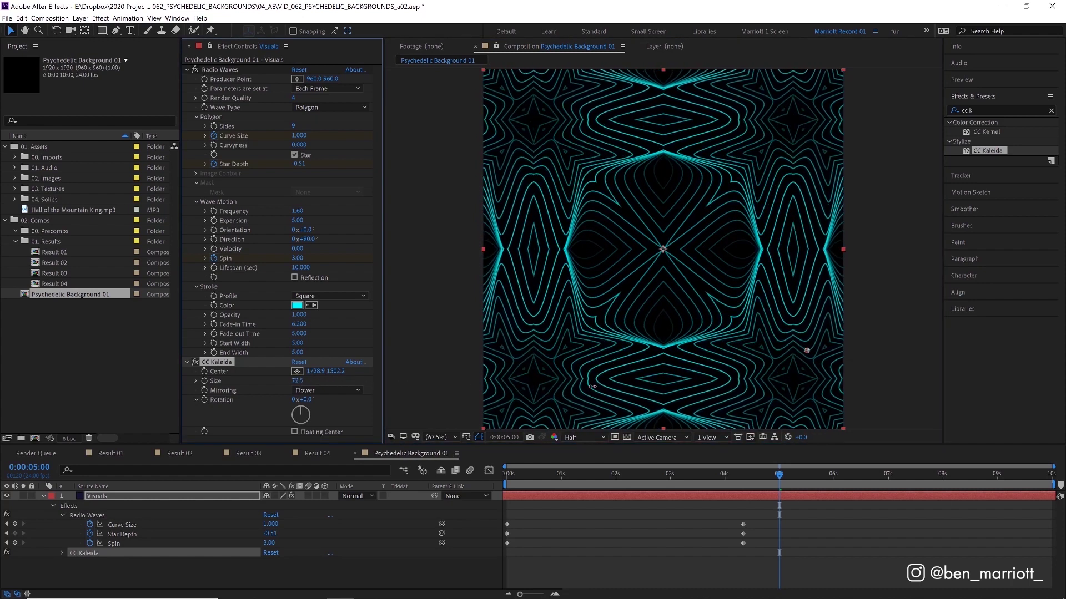
Preview while trying Wheel, Dia Cross and Fish Head mirroring, then choose Starlish
key(space)
click(758, 474)
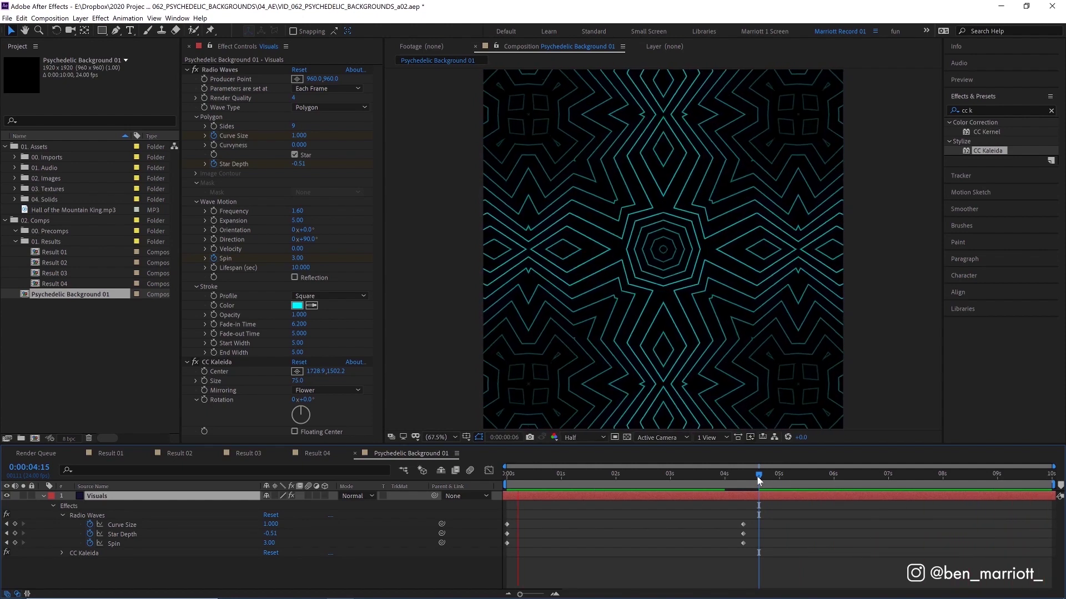
key(space)
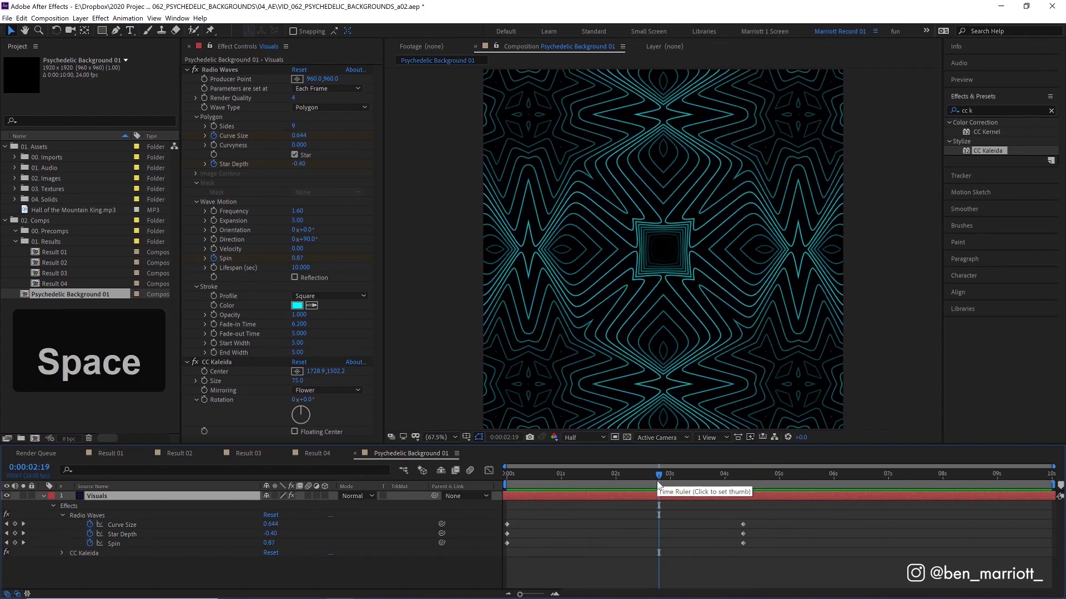
key(space)
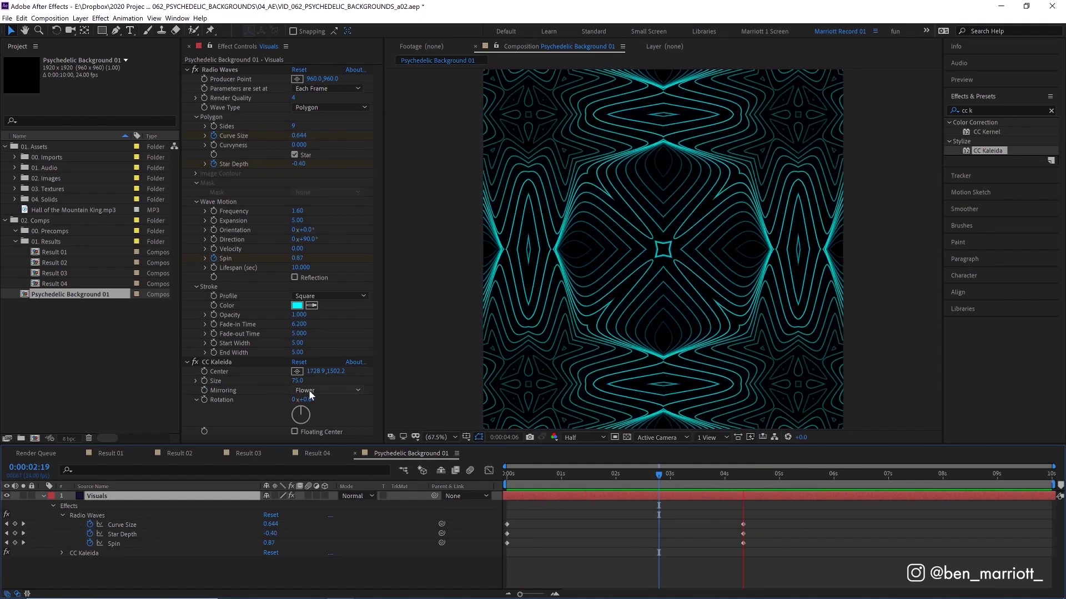
click(309, 390)
click(320, 402)
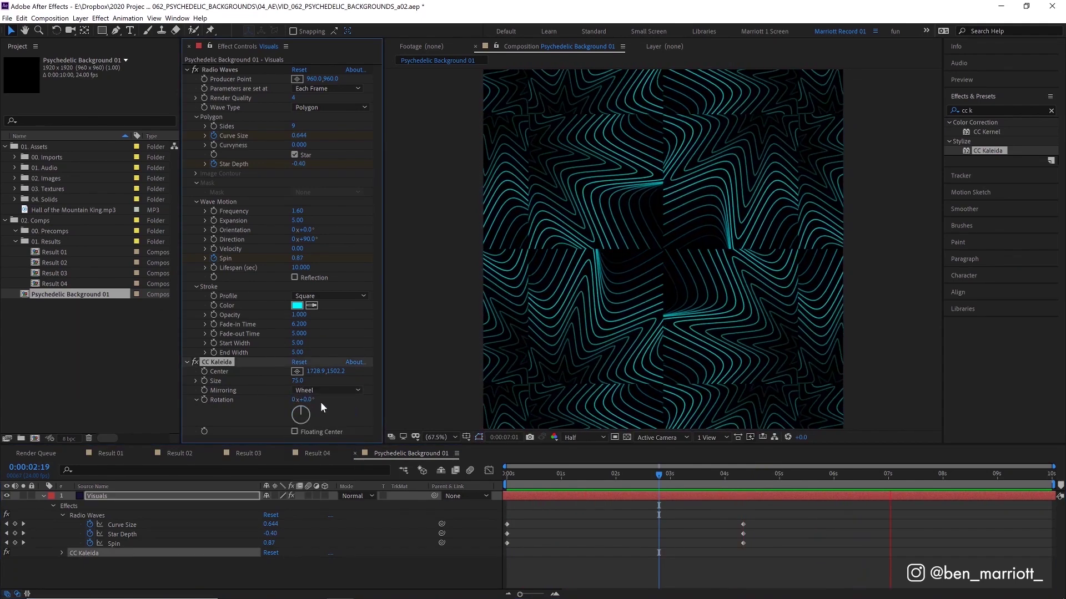
key(Down)
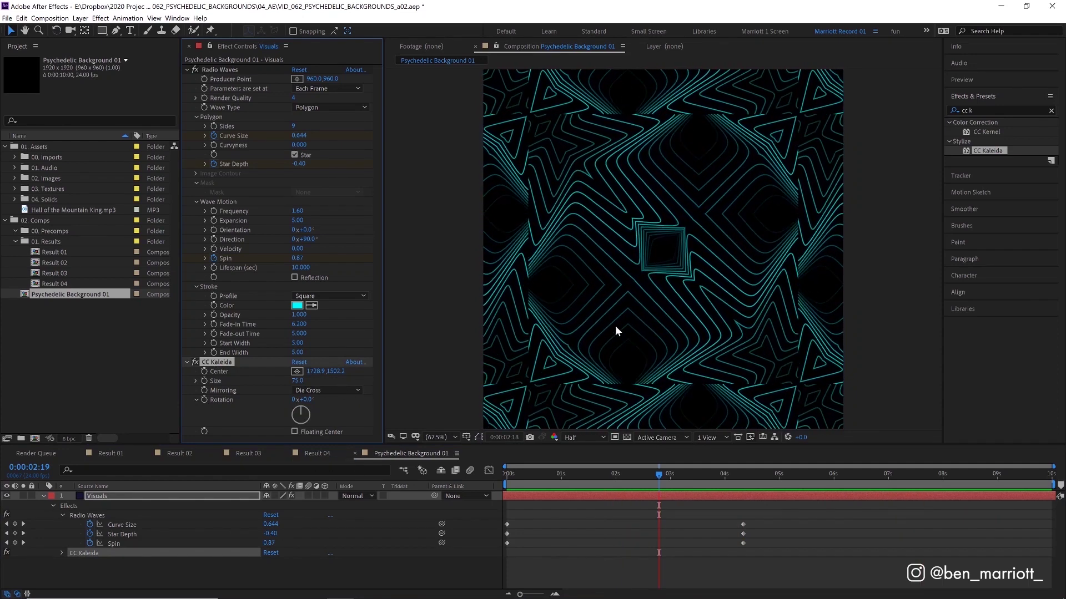
key(Up)
key(Up)
key(Up)
click(320, 391)
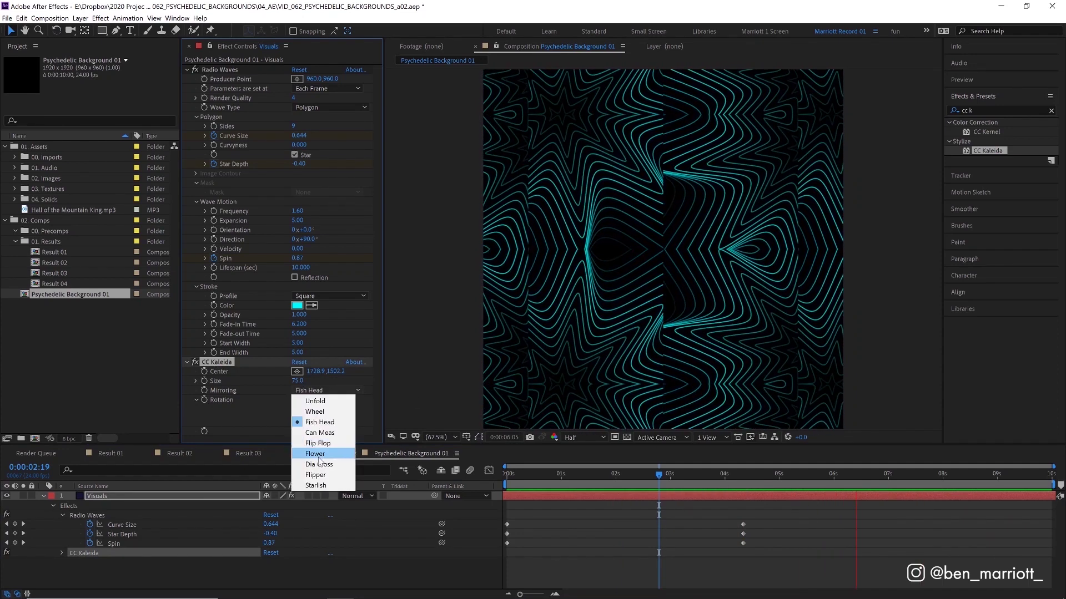
click(317, 485)
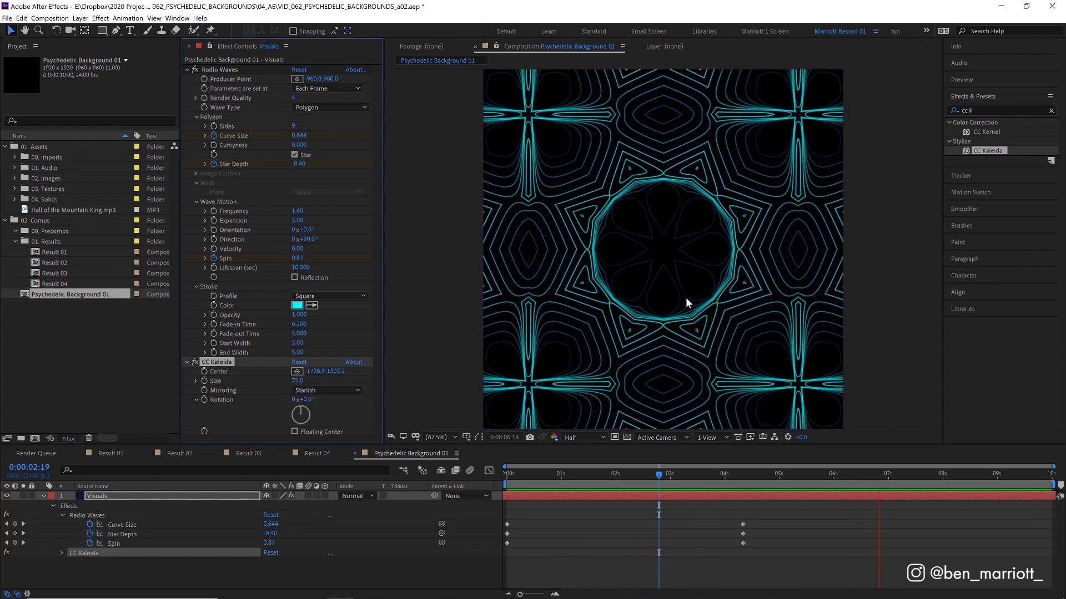
click(710, 473)
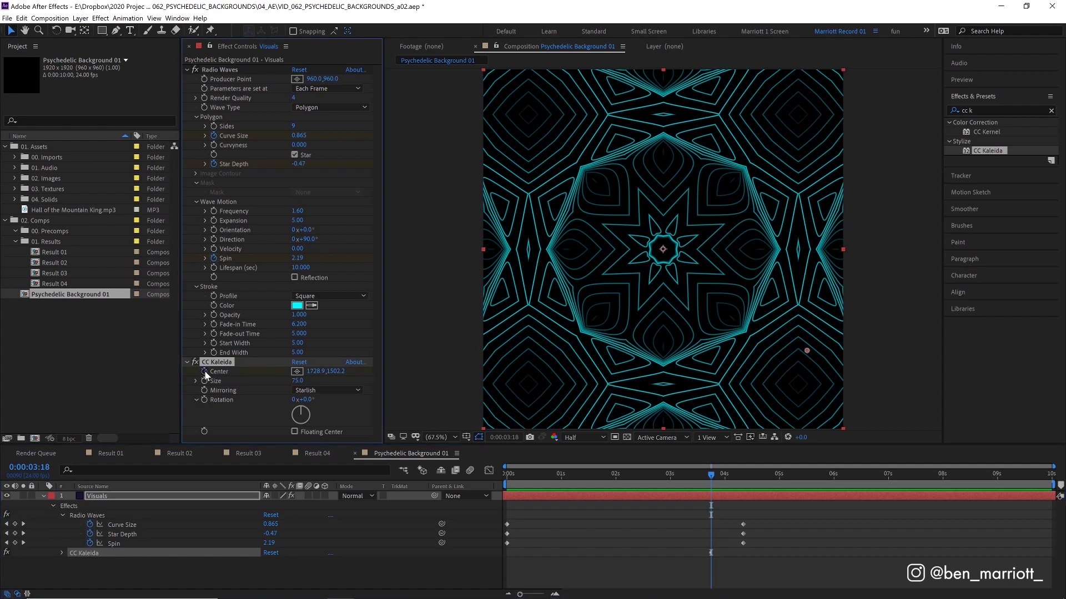
Keyframe the CC Kaleida center at the start and at the end, then preview the drift
drag(706, 481, 506, 474)
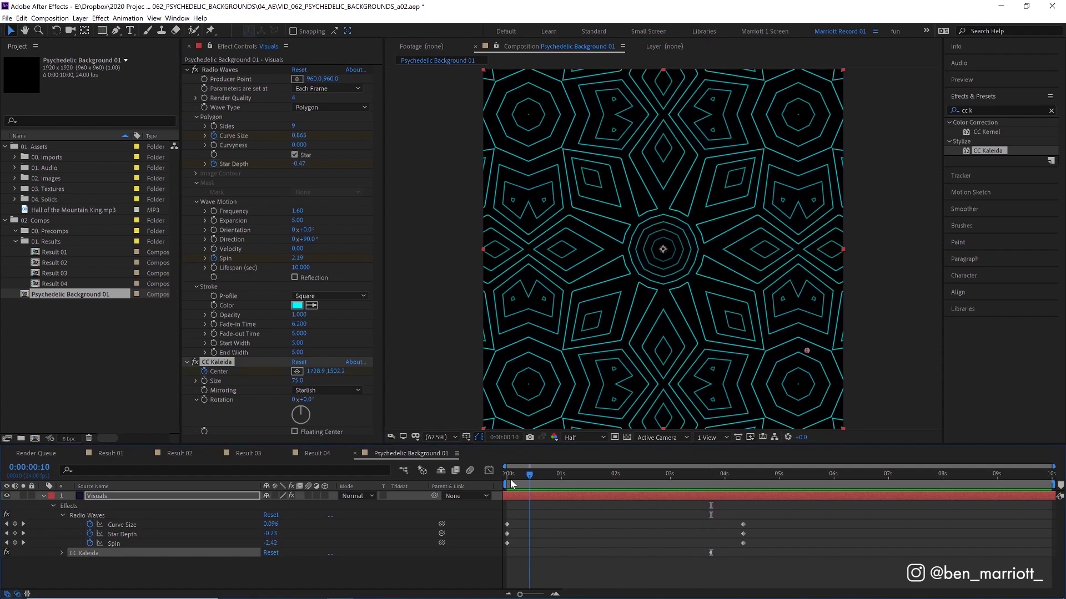
drag(807, 344, 766, 163)
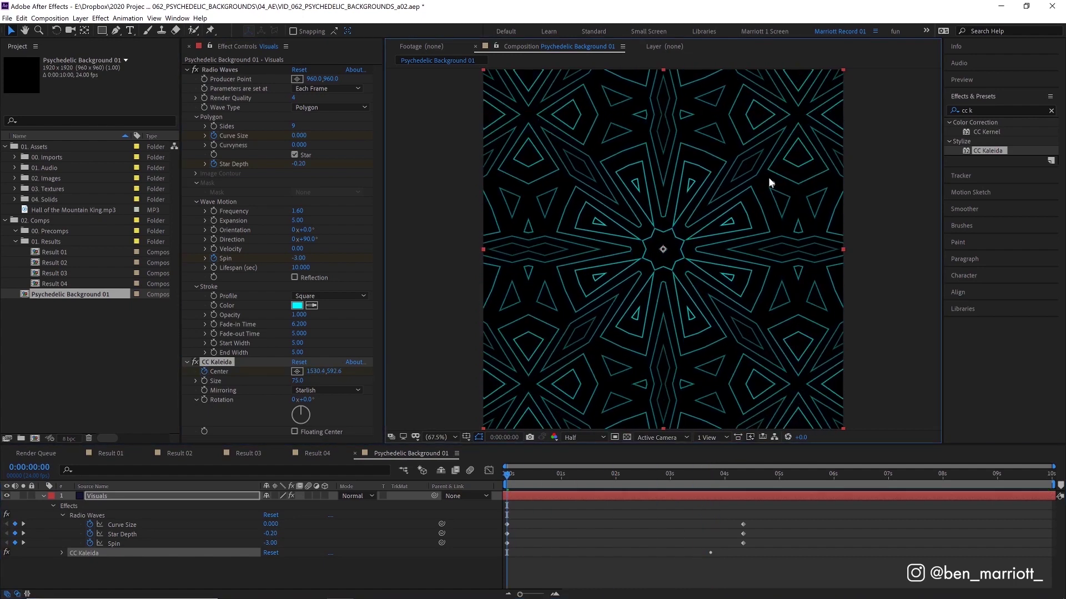
drag(721, 483, 1053, 483)
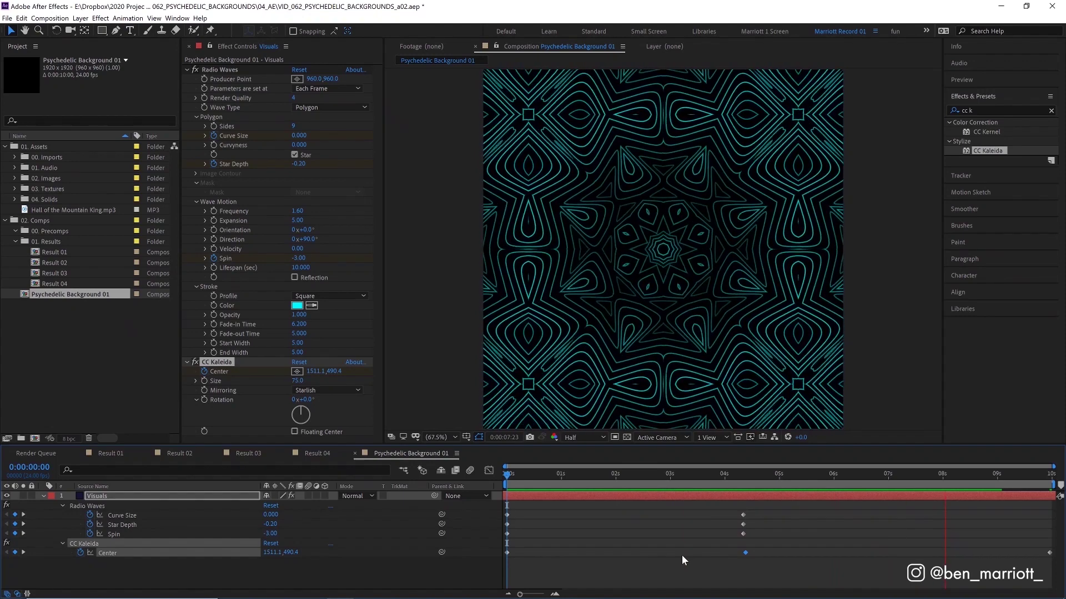
key(space)
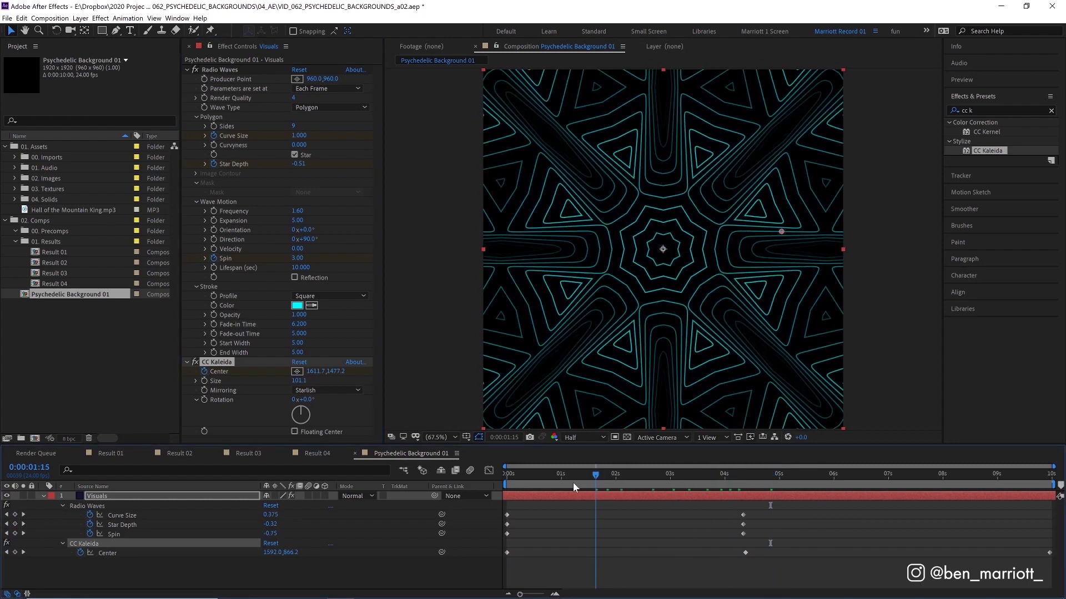
click(570, 482)
key(space)
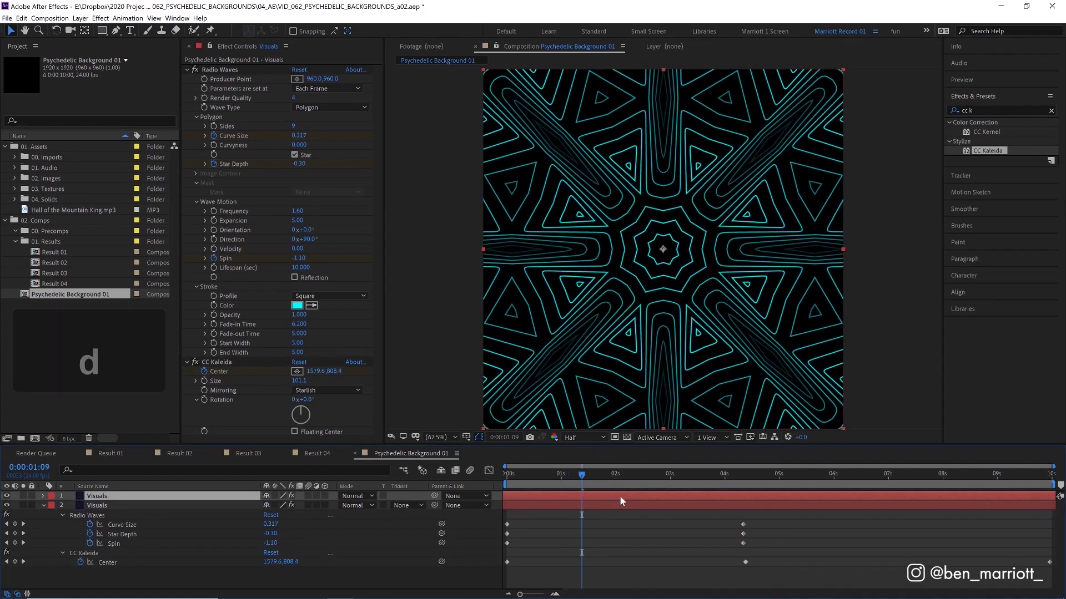
Shift the top copy's Star Depth keyframe later and preview the offset animation
key(u)
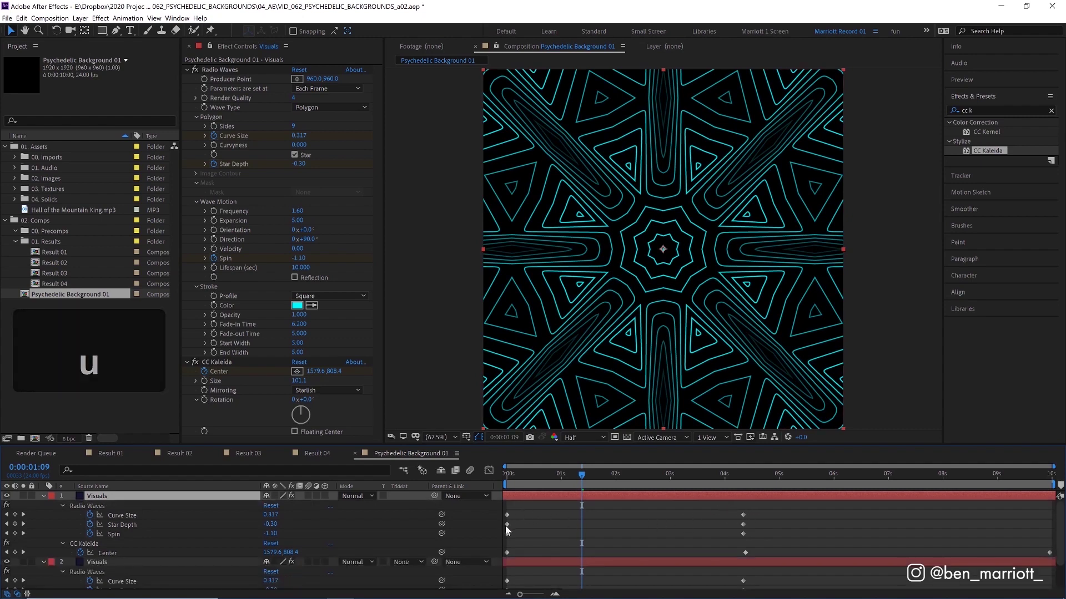
drag(506, 526, 846, 519)
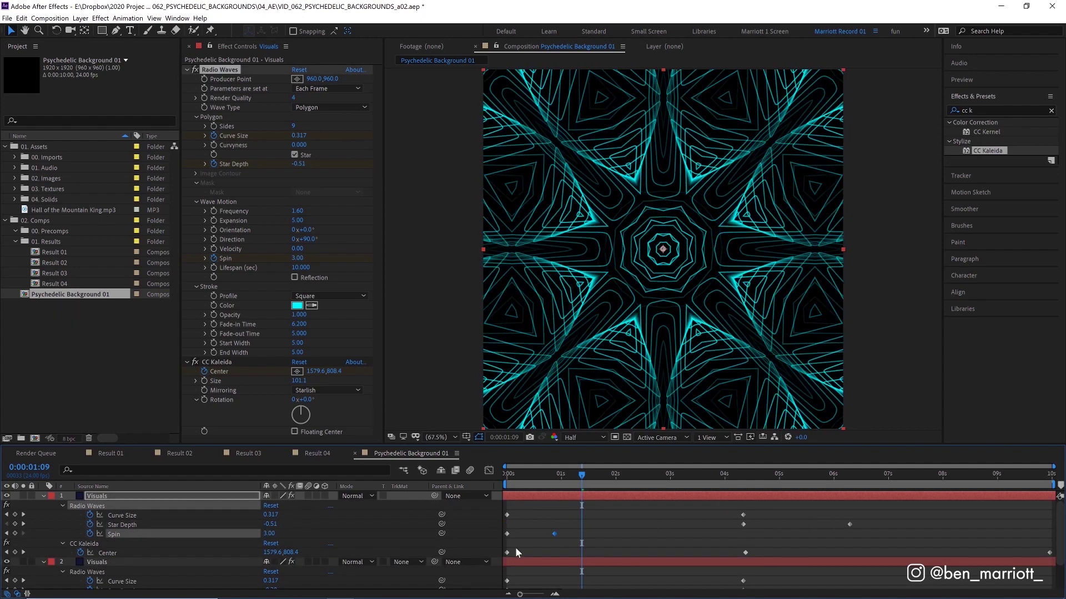
key(space)
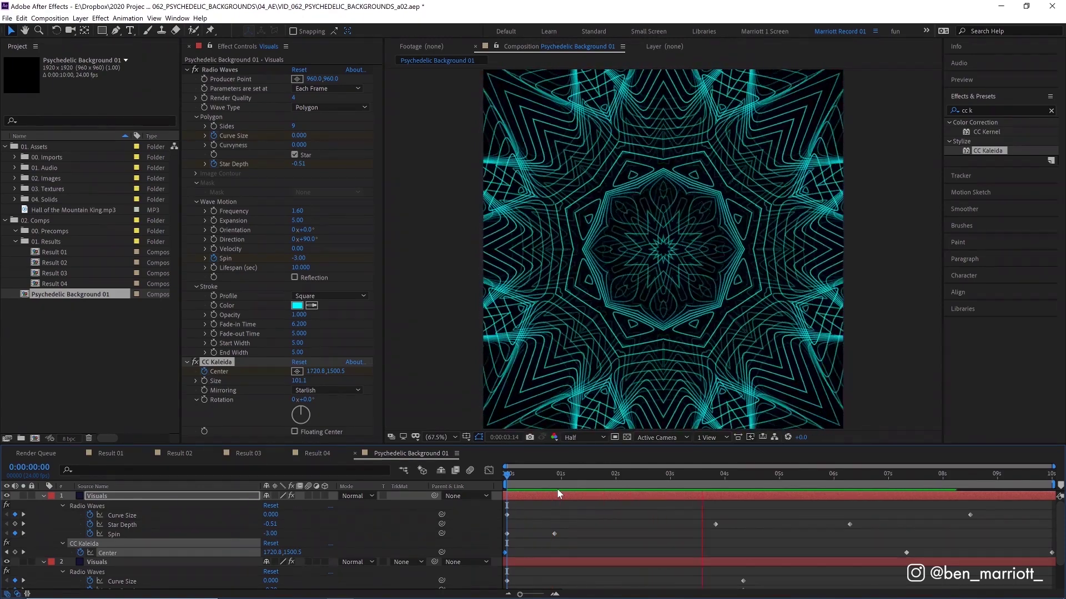
Change the top Visuals layer's stroke colour to purple (#9300FF) and preview it
click(296, 305)
key(Escape)
click(296, 305)
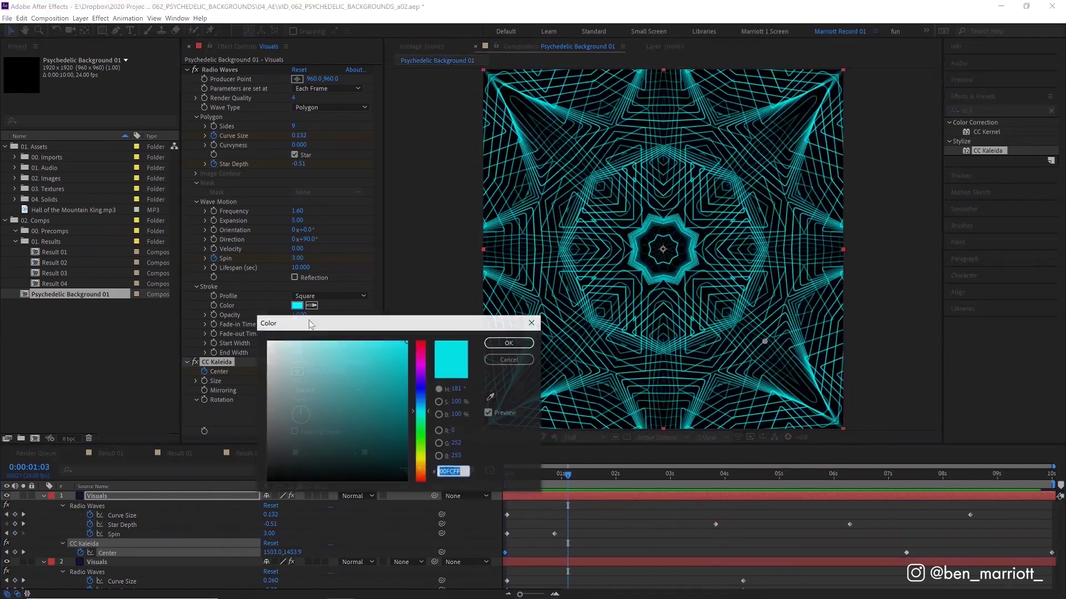
click(421, 373)
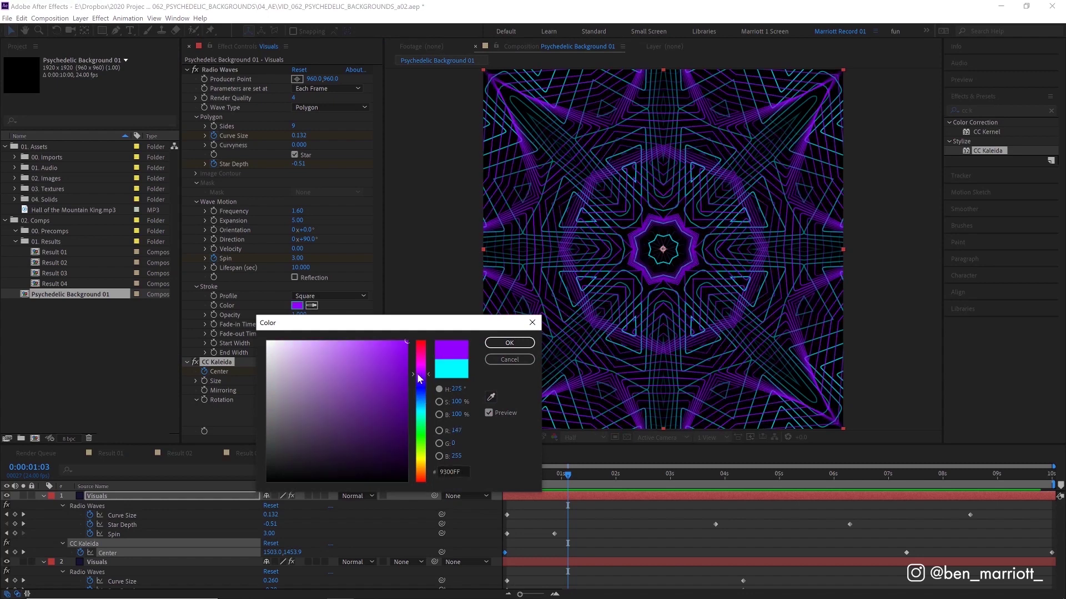
click(509, 342)
key(space)
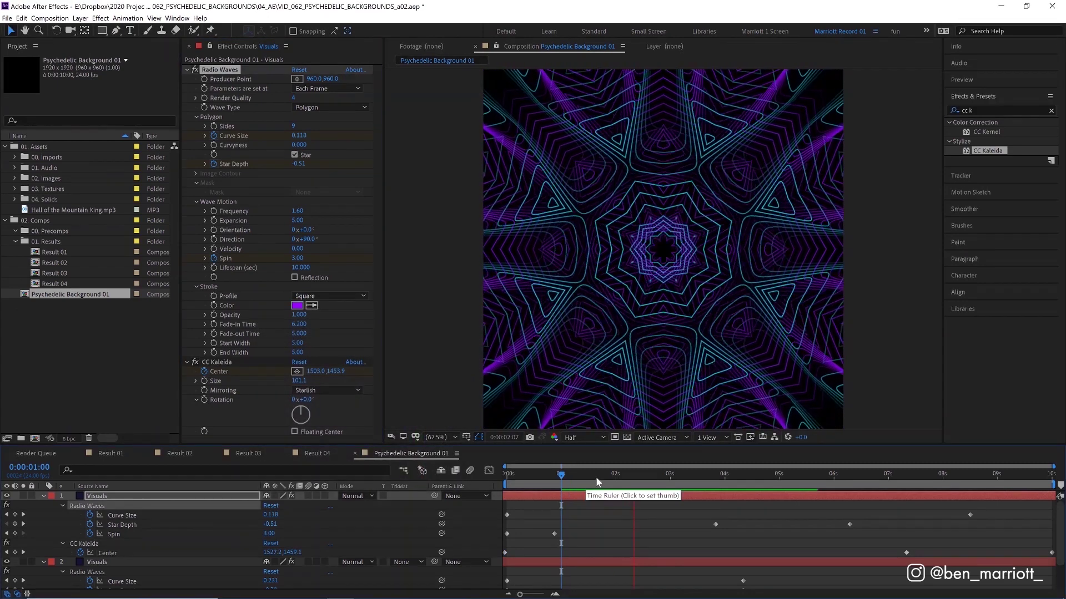
key(space)
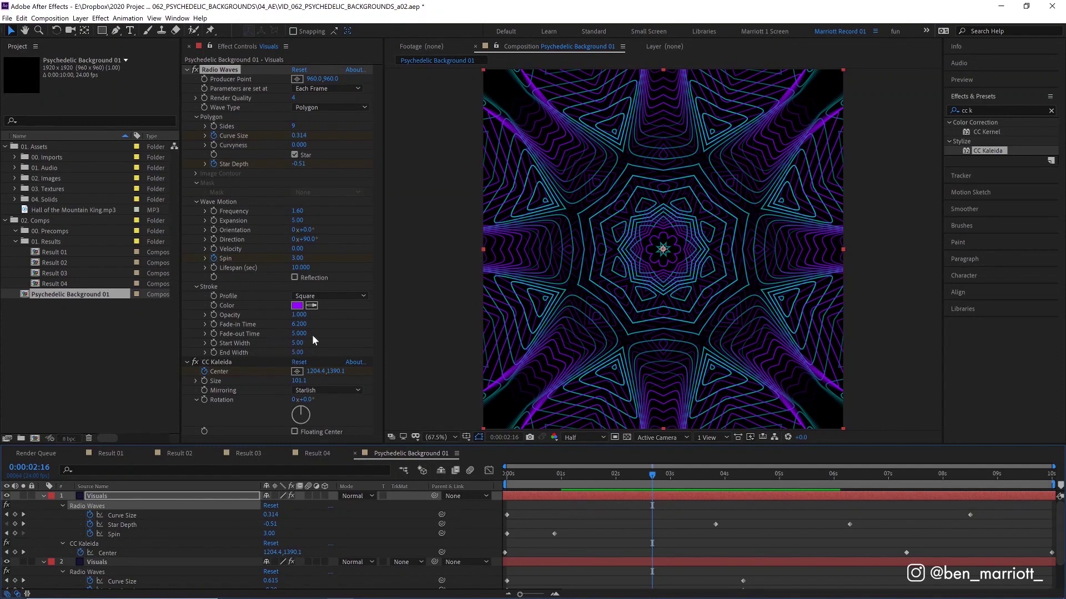
Increase the Radio Waves stroke Start Width and preview from a later moment
drag(297, 343, 309, 346)
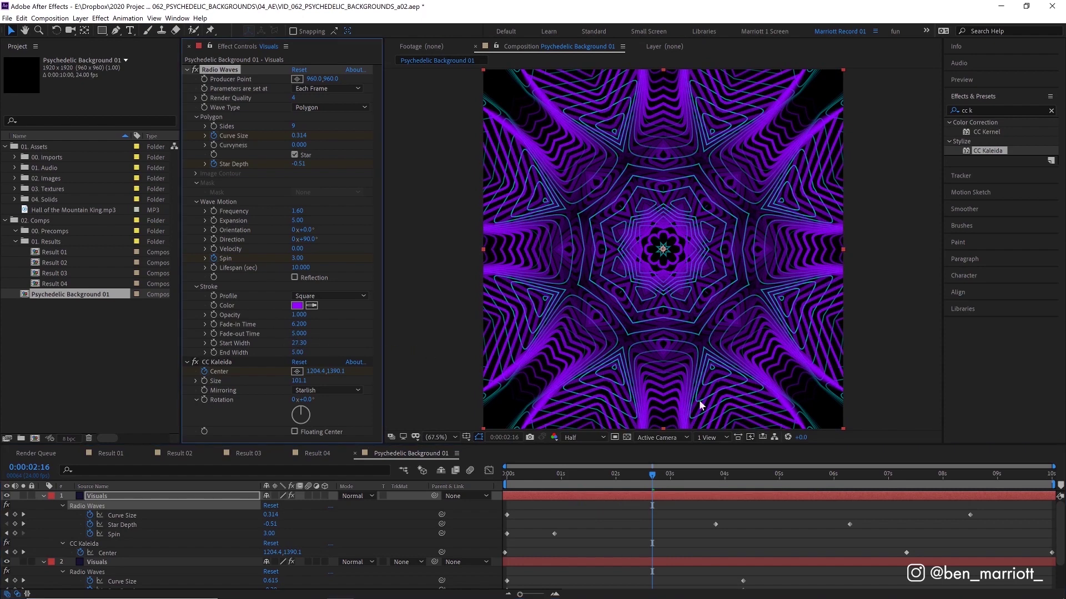
click(687, 483)
key(space)
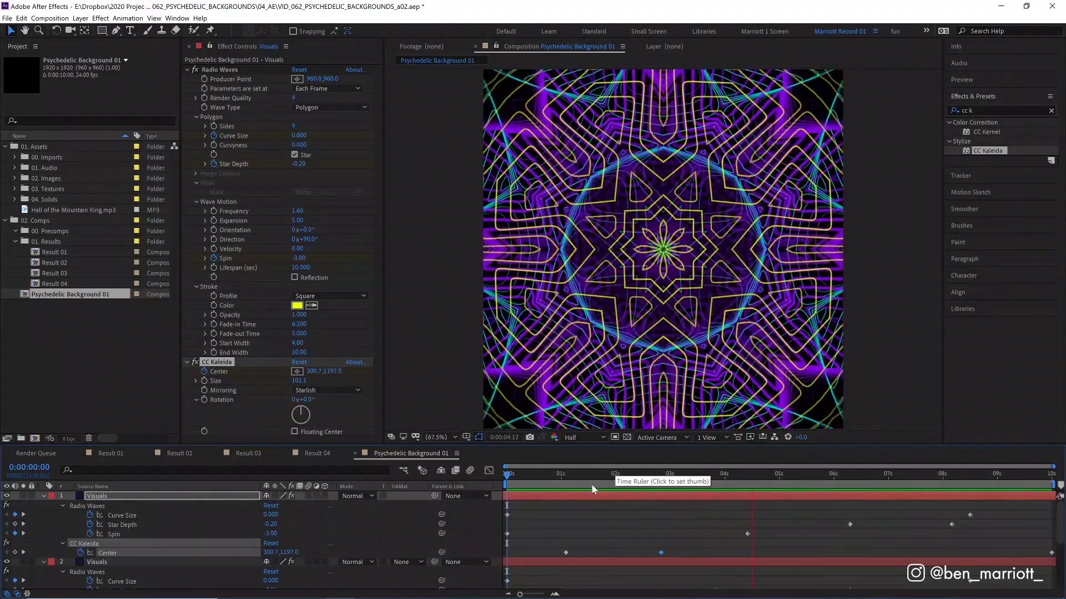
Preview the rippled animation and scrub to about three seconds in
click(135, 509)
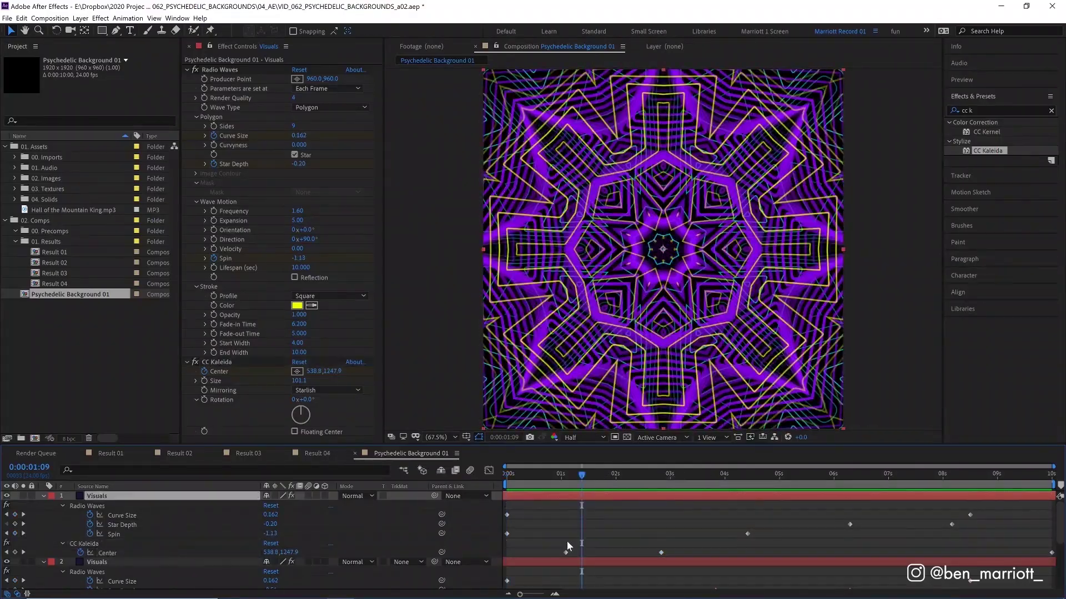
key(space)
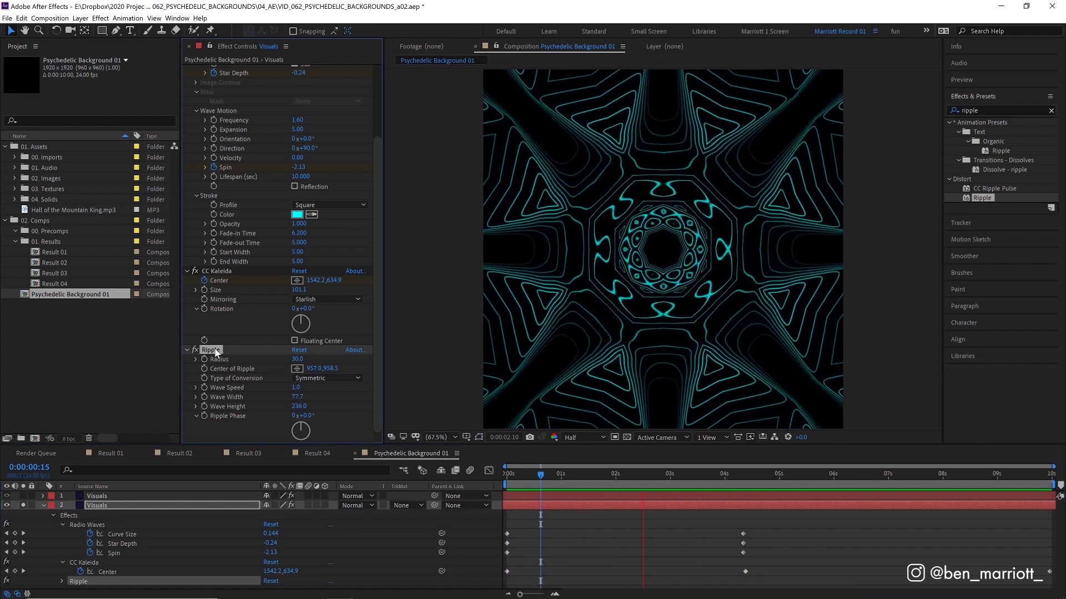
key(space)
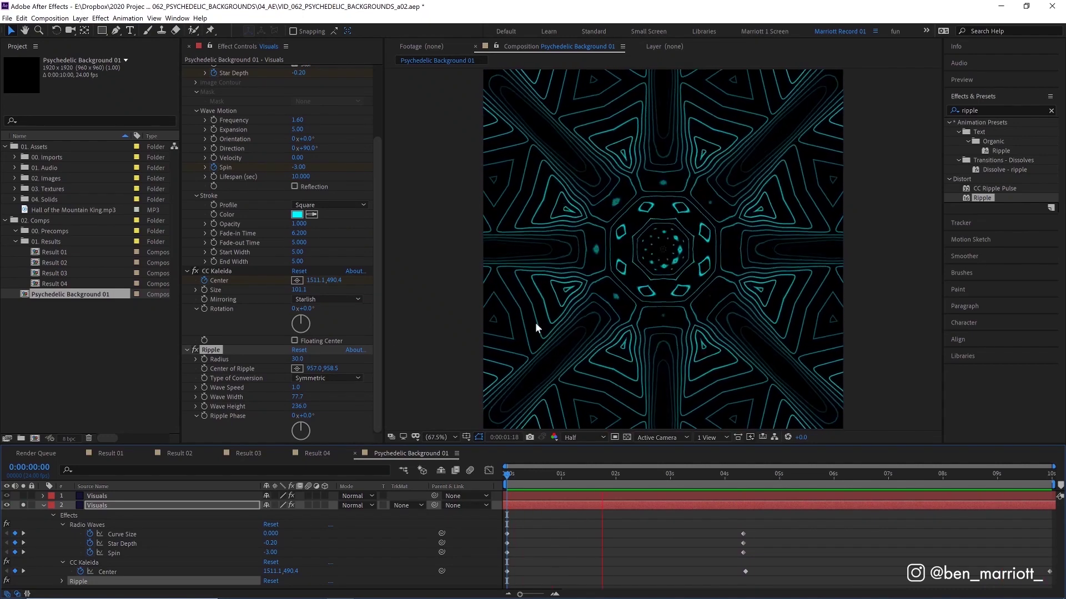
drag(542, 474, 776, 473)
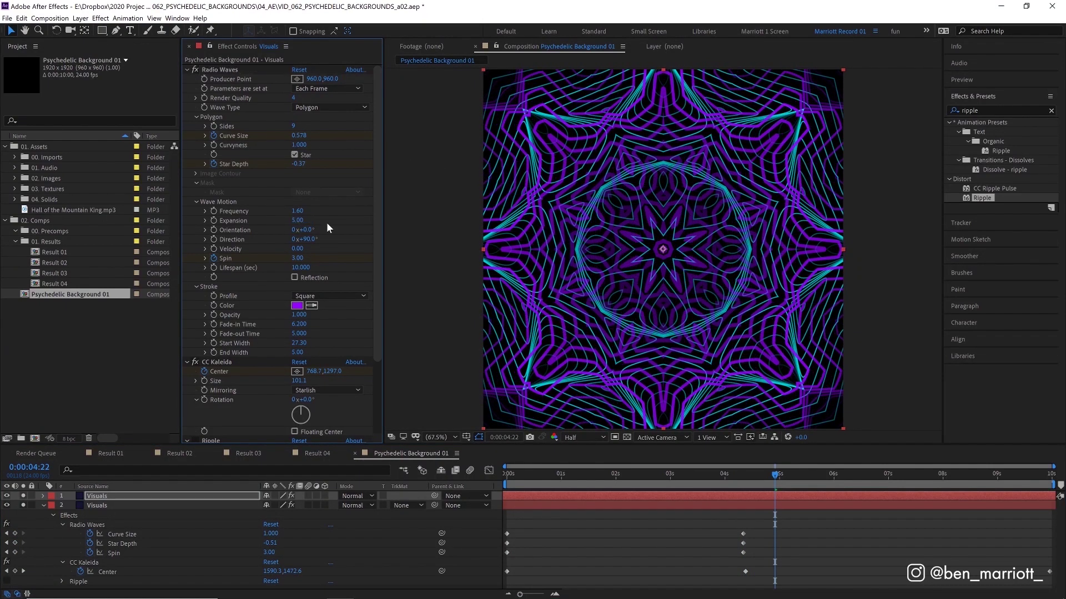
Tilt the top layer's Wave Motion Orientation, then preview from a later time
mouse_move(306, 230)
mouse_down()
mouse_move(321, 238)
mouse_move(297, 239)
mouse_up()
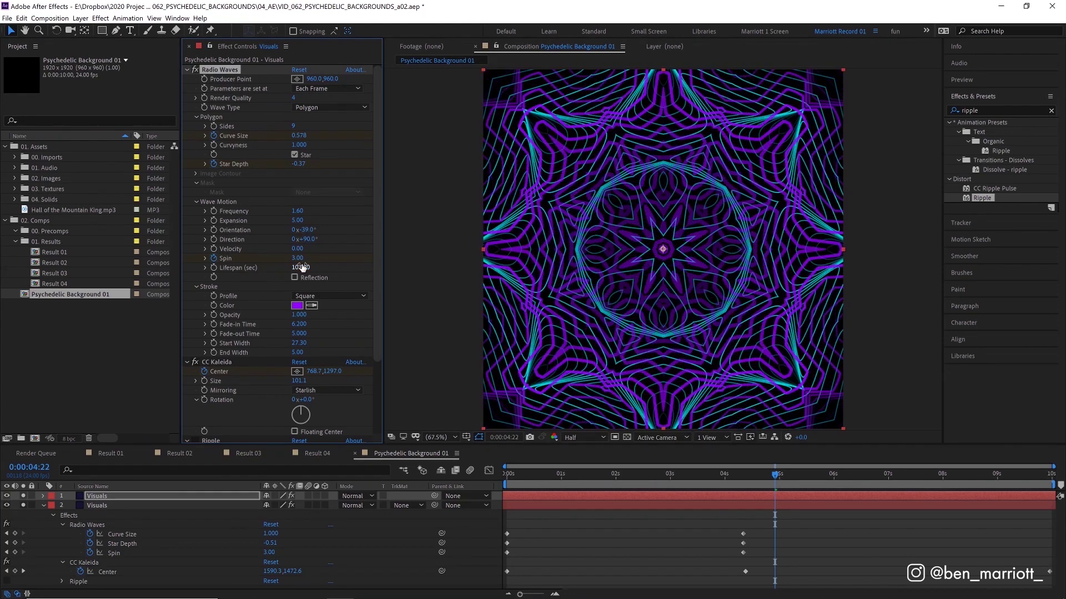
click(644, 473)
key(space)
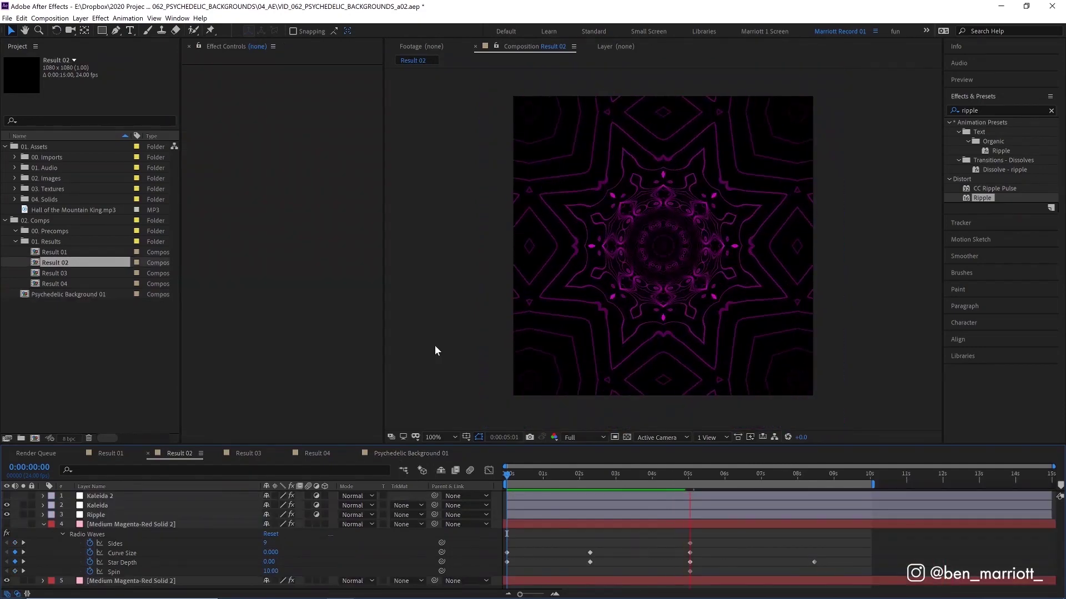
Preview Result 03's green-blue kaleidoscope, then Result 04's cyan star mandala
click(249, 452)
key(space)
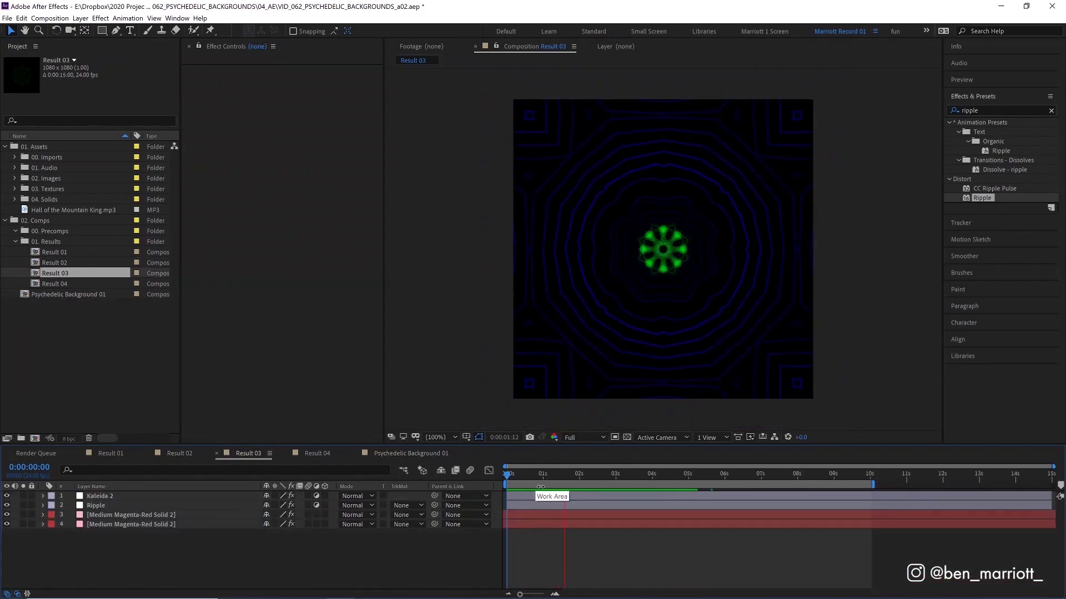
key(space)
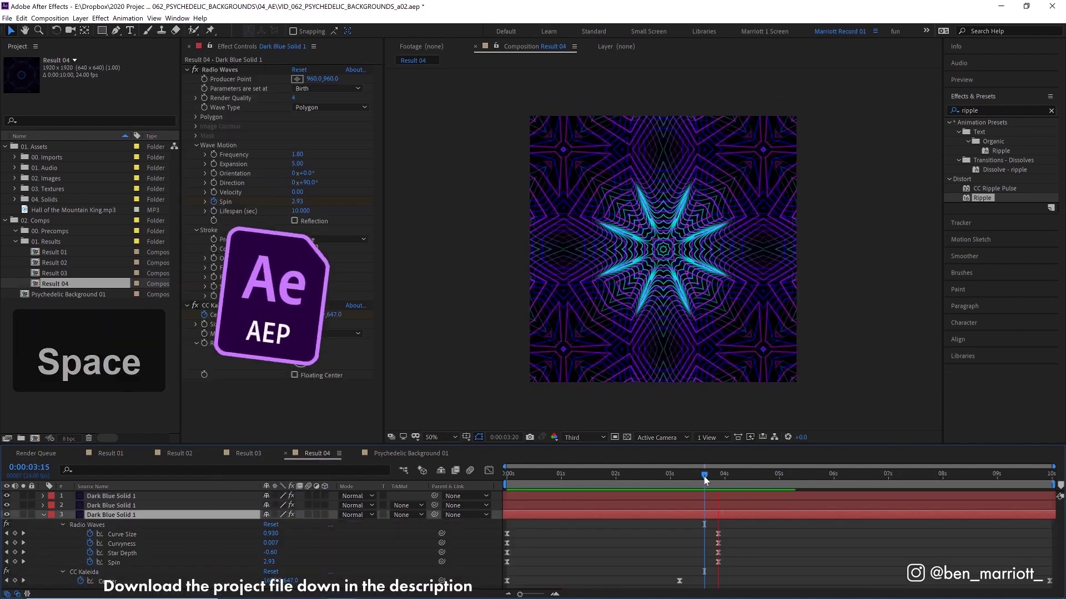